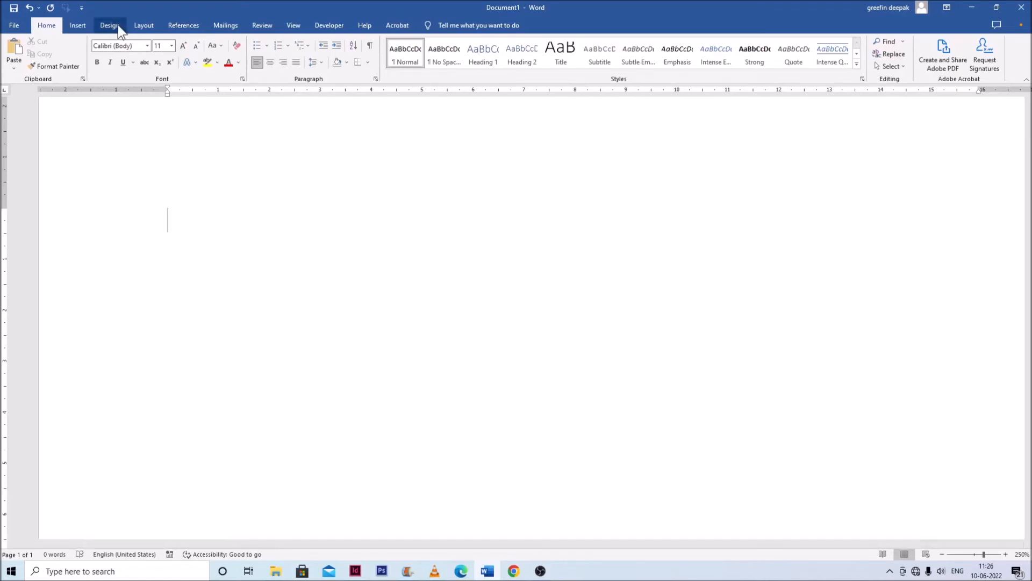
- Set the document's paper size to 10 x 15 cm (4 x 6 in)
{"action": "left_click", "coordinate": [144, 25]}
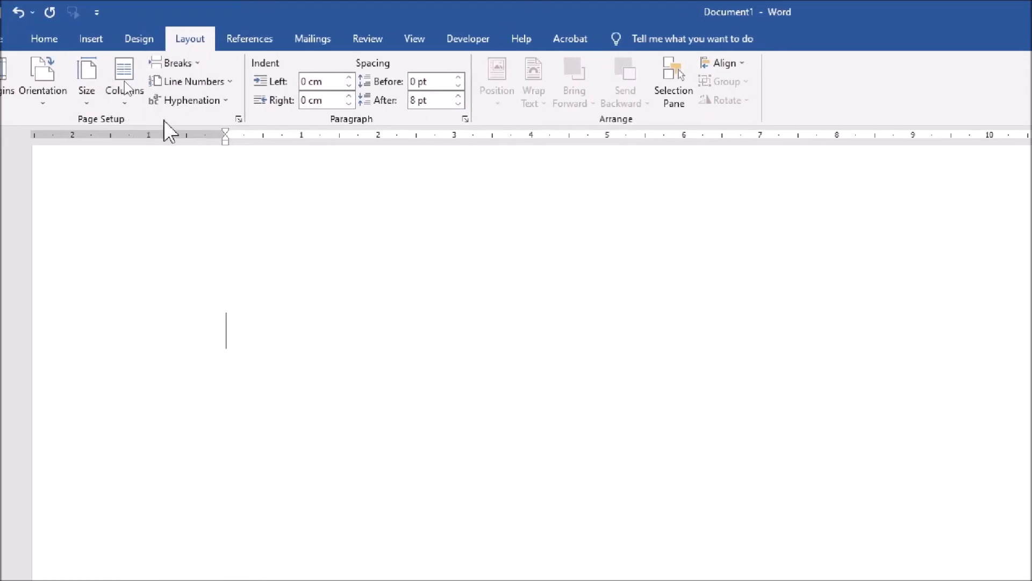
{"action": "left_click", "coordinate": [239, 119]}
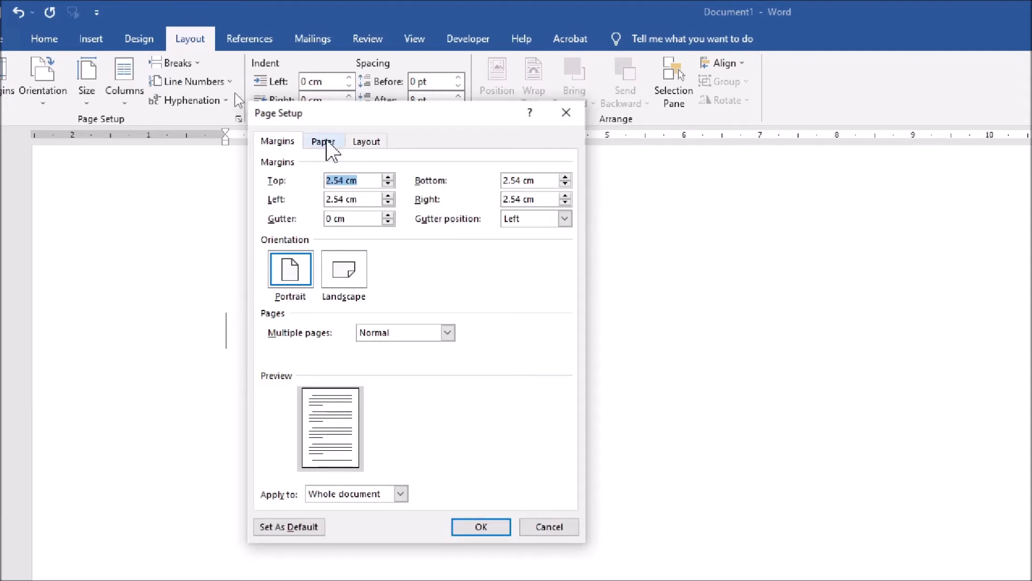
{"action": "left_click", "coordinate": [327, 143]}
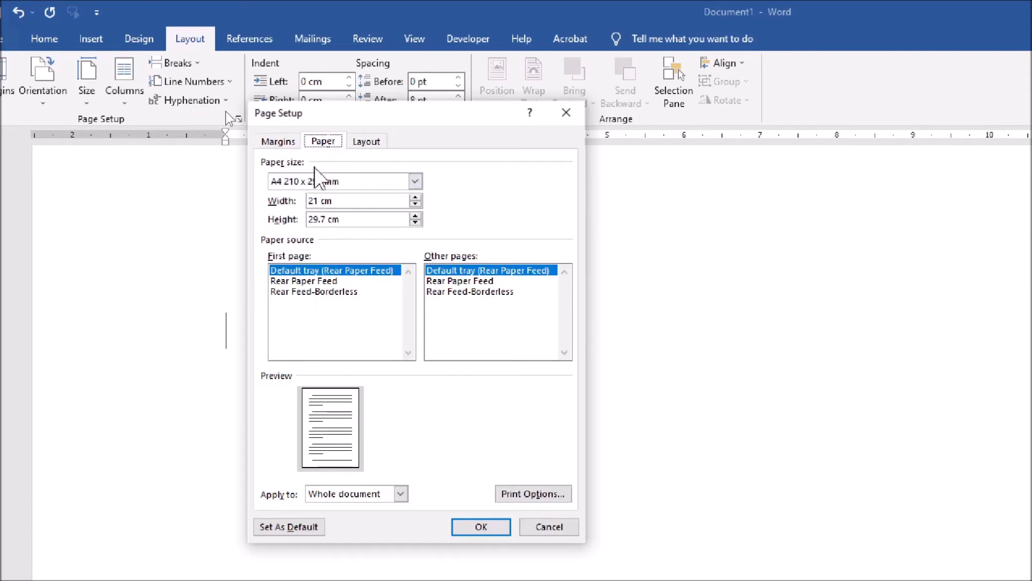
{"action": "left_click", "coordinate": [415, 182]}
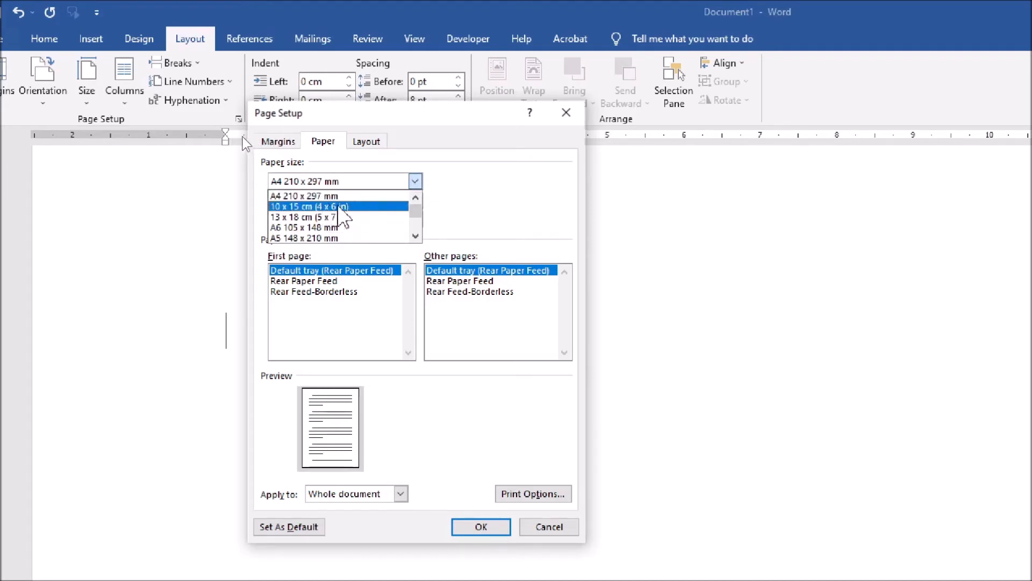
{"action": "left_click", "coordinate": [340, 207]}
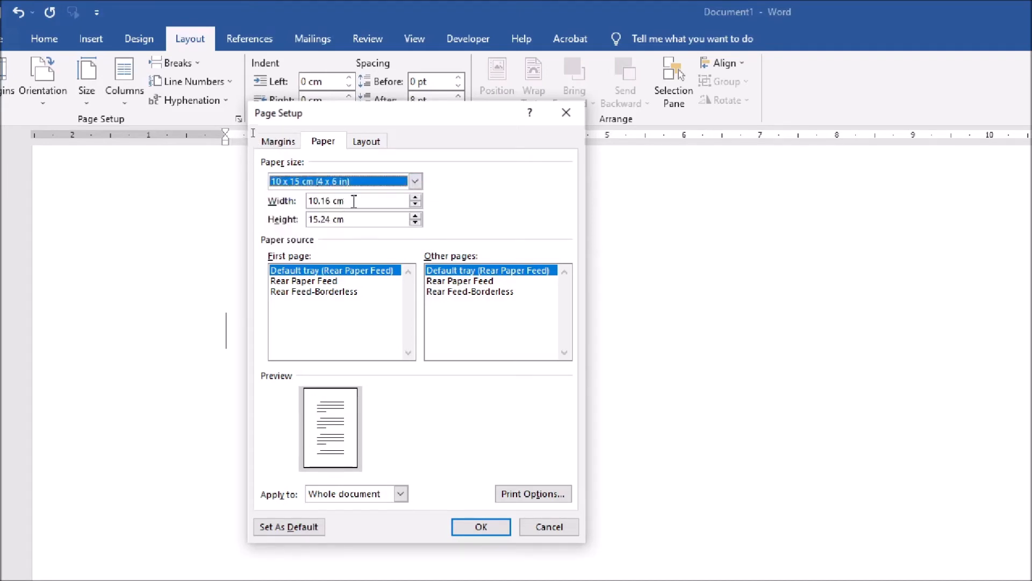
- Set the top, bottom, left and right page margins to 0.3 cm for the whole document
{"action": "left_click", "coordinate": [285, 142]}
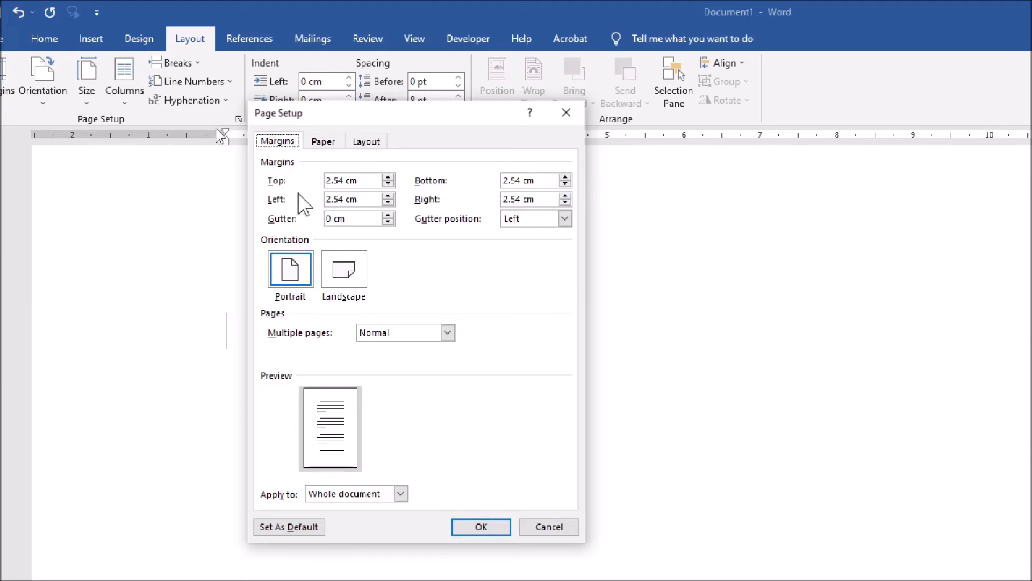
{"action": "double_click", "coordinate": [345, 181]}
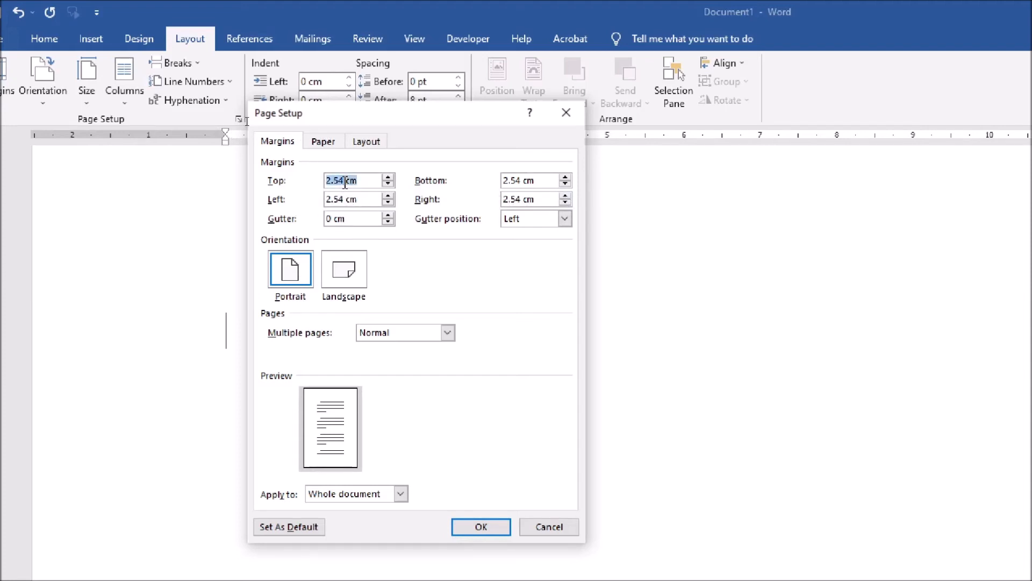
{"action": "type", "text": "."}
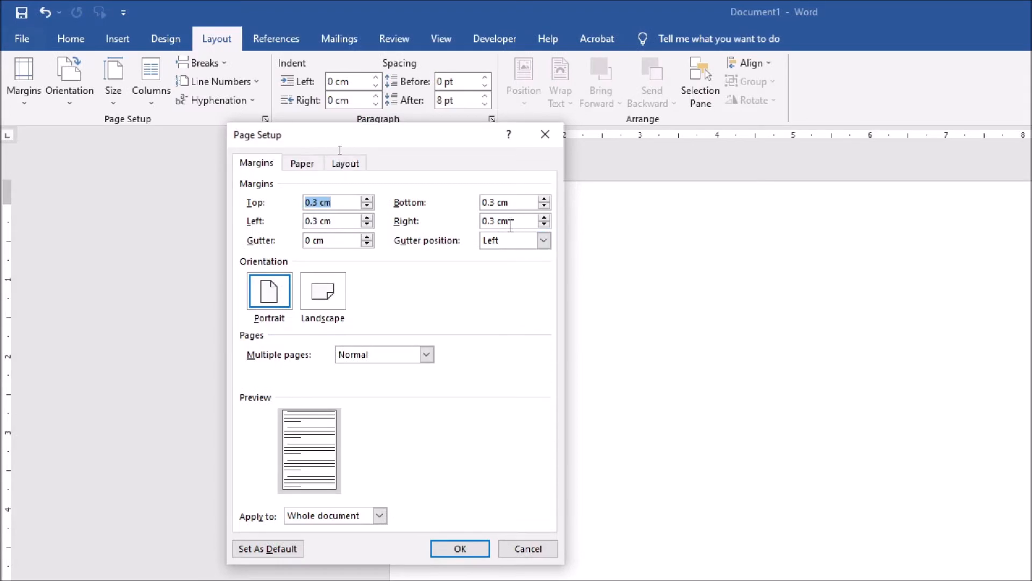
{"action": "left_click", "coordinate": [478, 549]}
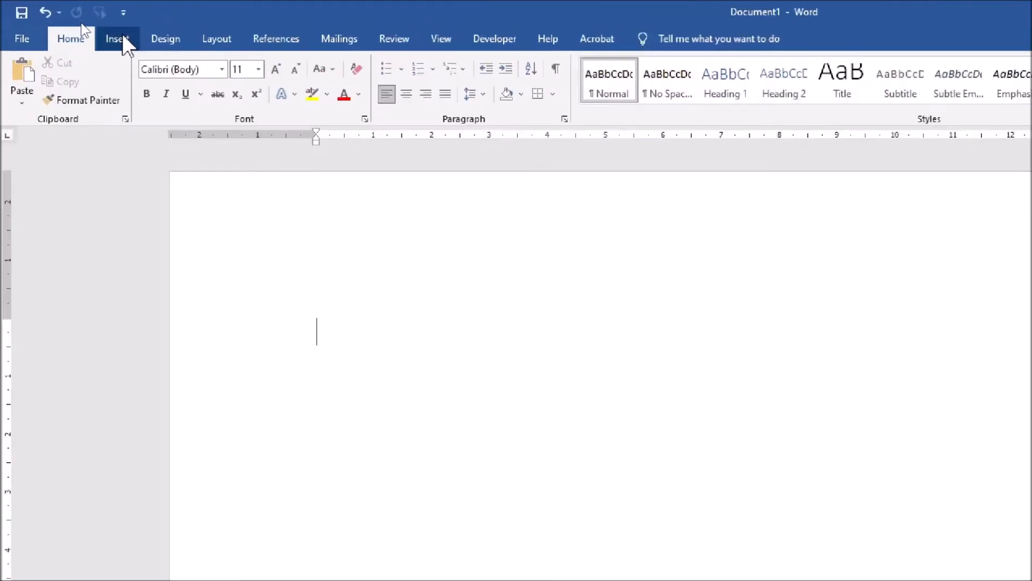
- Insert the picture IMG_20210719_111116 (1) from this device into the document
{"action": "left_click", "coordinate": [122, 38]}
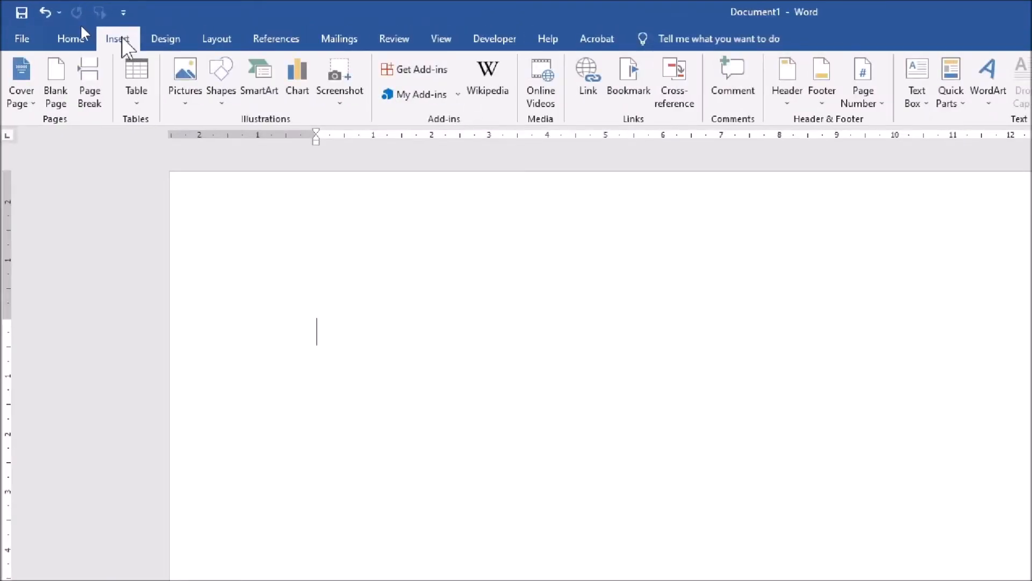
{"action": "left_click", "coordinate": [186, 103]}
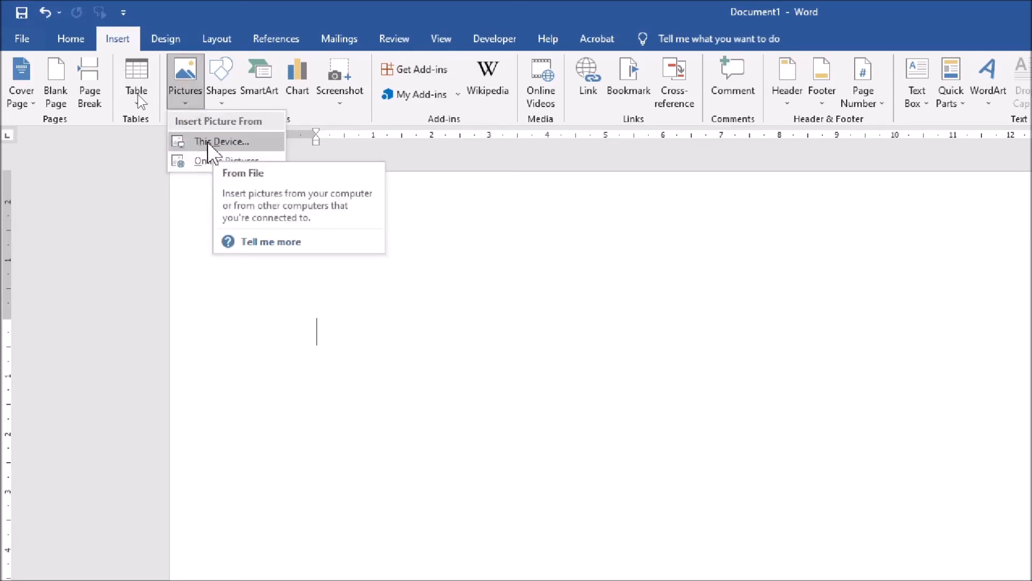
{"action": "left_click", "coordinate": [208, 144]}
{"action": "left_click", "coordinate": [210, 151]}
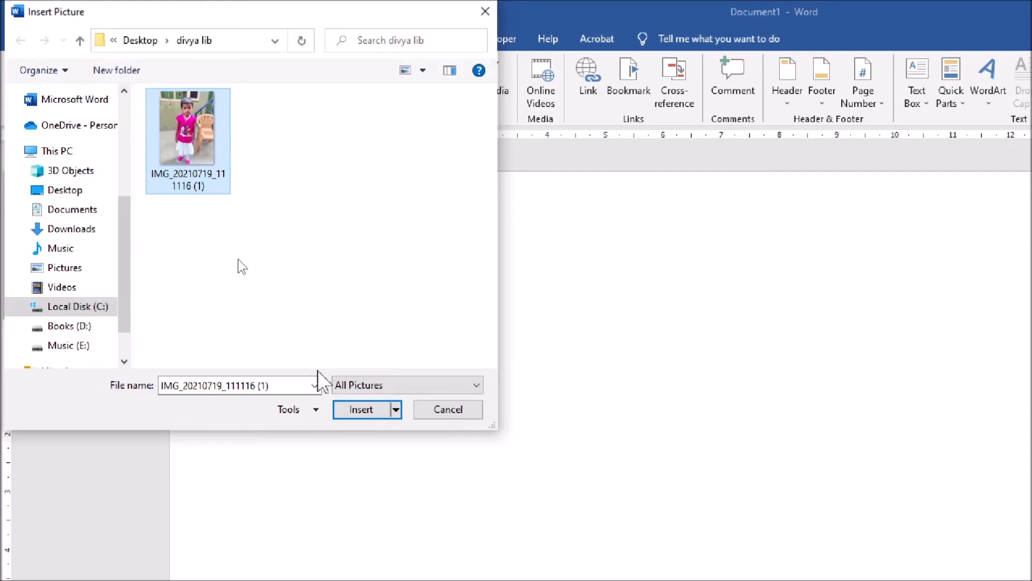
{"action": "left_click", "coordinate": [372, 418]}
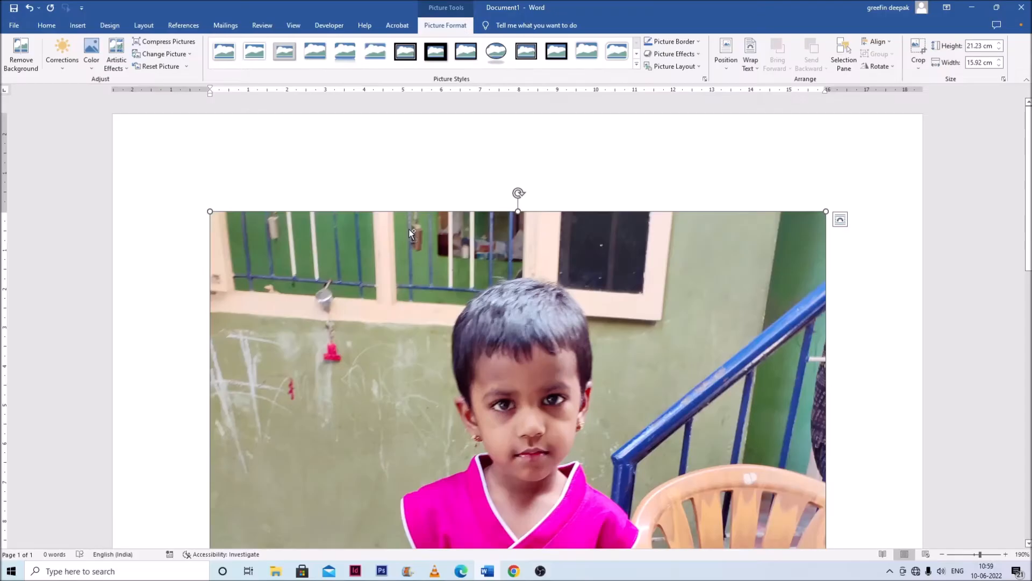
{"action": "left_click", "coordinate": [836, 214]}
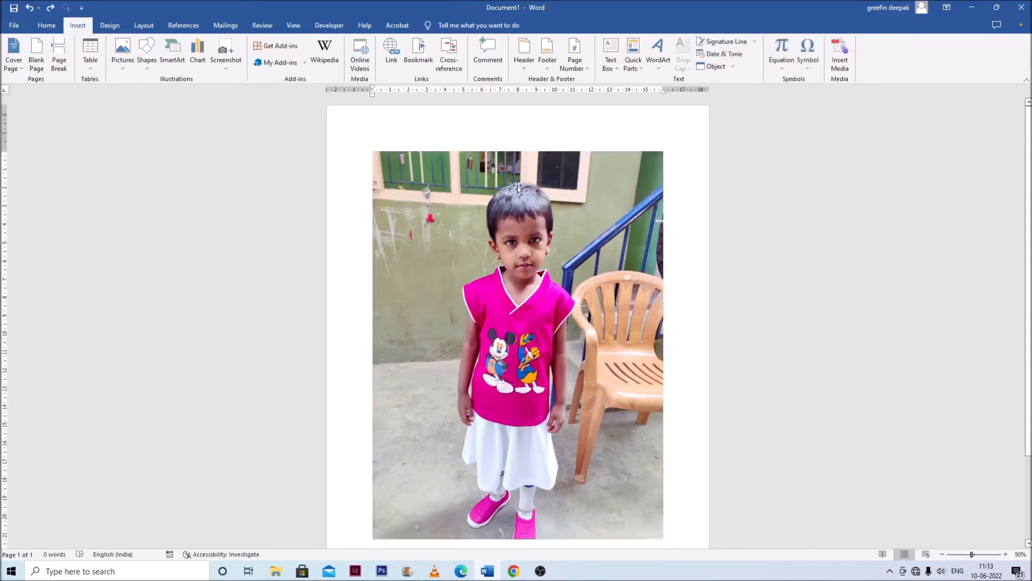
- Crop the picture on all four sides to the child's head and shoulders, and copy the cropped picture
{"action": "left_click", "coordinate": [517, 185]}
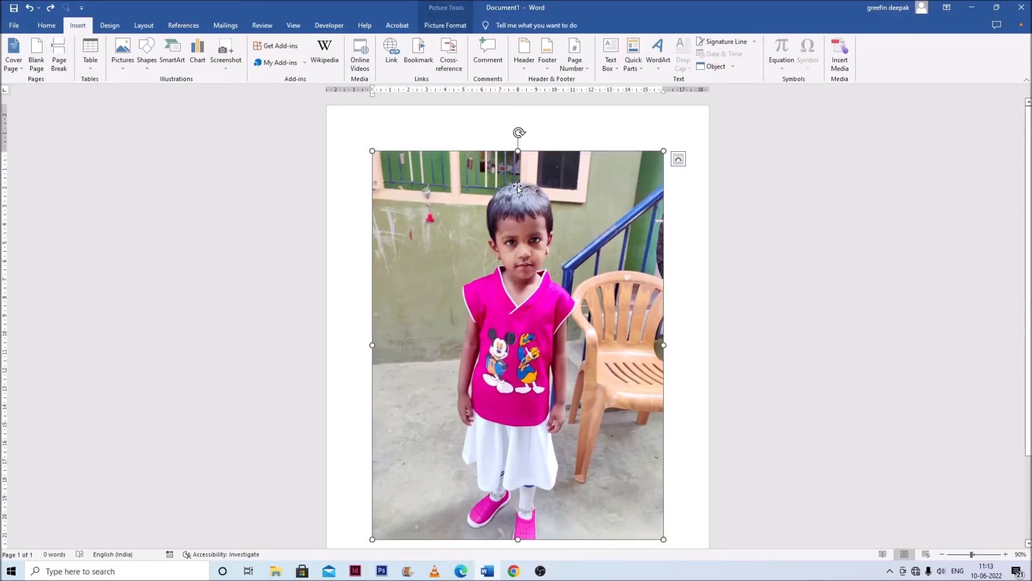
{"action": "right_click", "coordinate": [517, 186]}
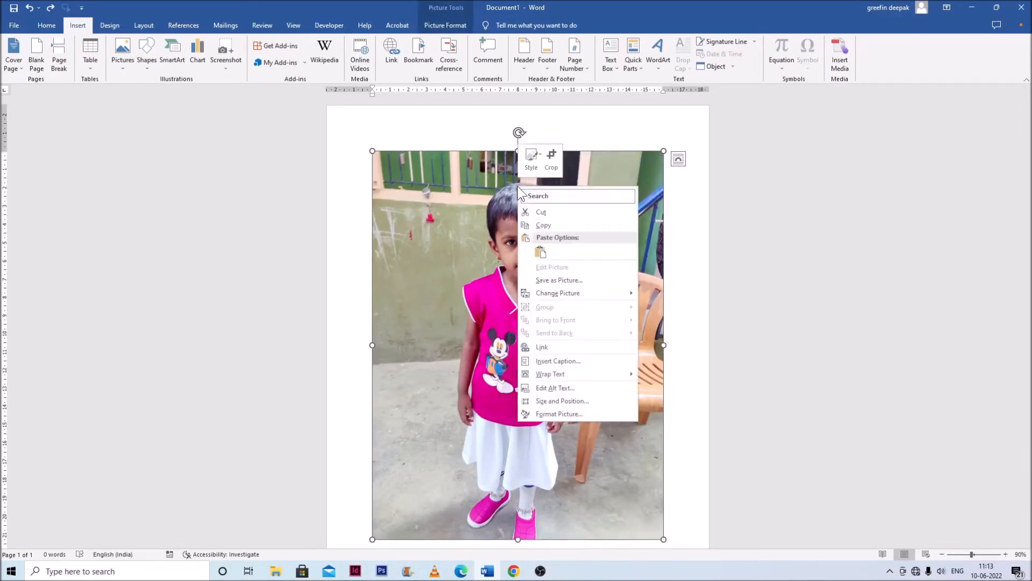
{"action": "left_click", "coordinate": [549, 163]}
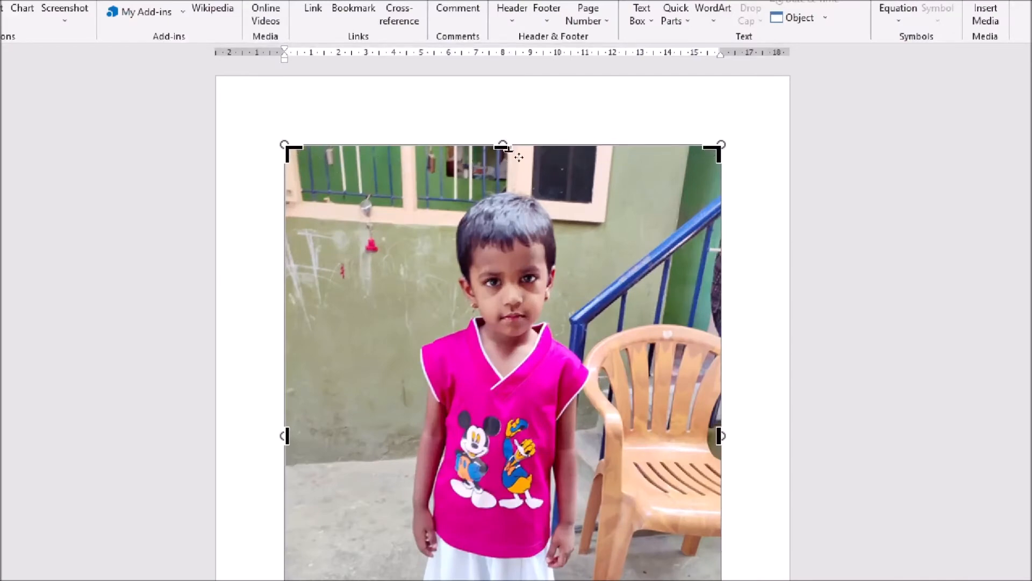
{"action": "mouse_move", "coordinate": [503, 146]}
{"action": "left_mouse_down"}
{"action": "mouse_move", "coordinate": [506, 183]}
{"action": "mouse_move", "coordinate": [520, 179]}
{"action": "left_mouse_up"}
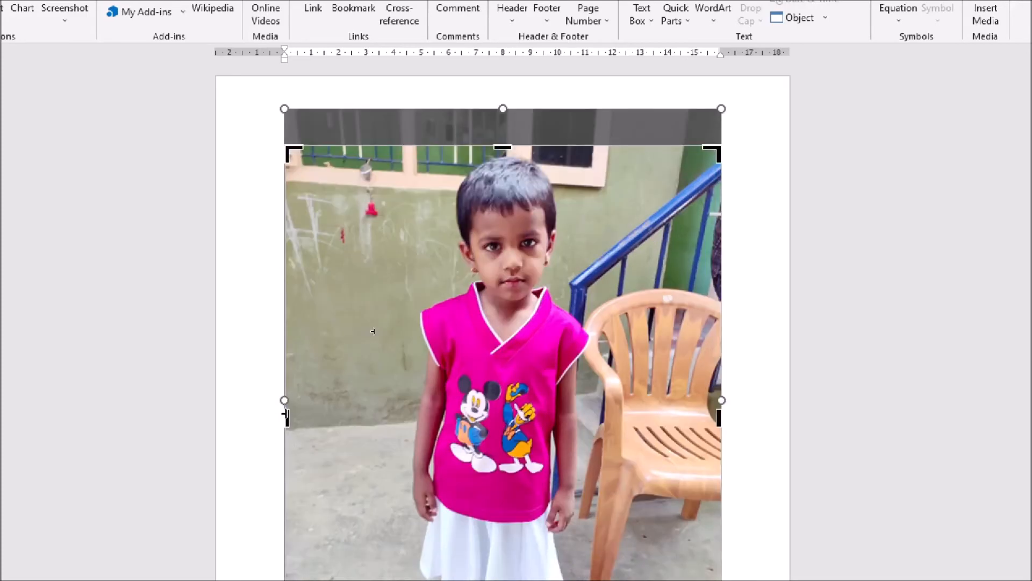
{"action": "left_click_drag", "start_coordinate": [286, 413], "coordinate": [408, 412]}
{"action": "mouse_move", "coordinate": [596, 417]}
{"action": "left_mouse_down"}
{"action": "mouse_move", "coordinate": [498, 434]}
{"action": "mouse_move", "coordinate": [500, 346]}
{"action": "mouse_move", "coordinate": [486, 351]}
{"action": "left_mouse_up"}
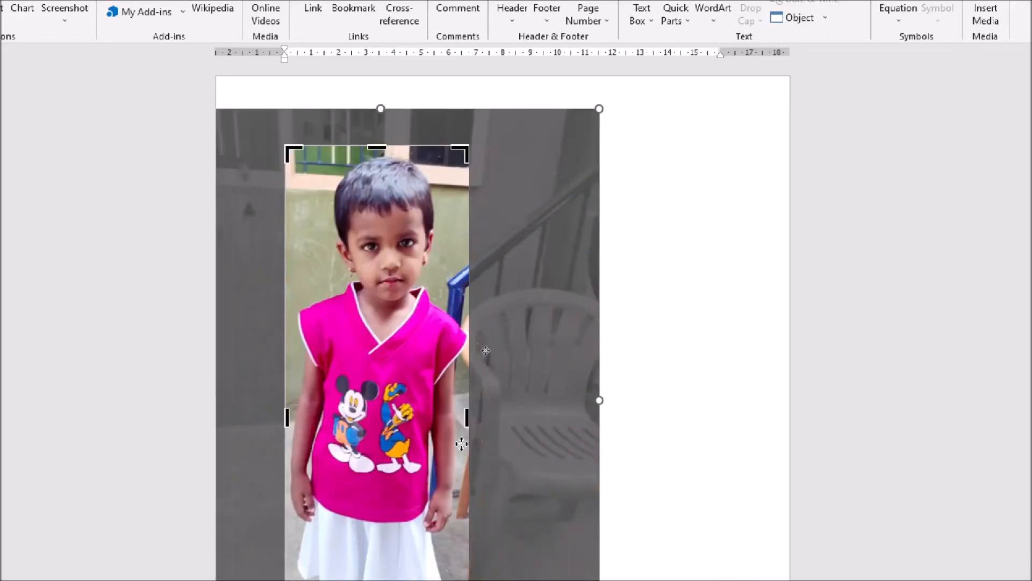
{"action": "left_click_drag", "start_coordinate": [380, 489], "coordinate": [424, 190]}
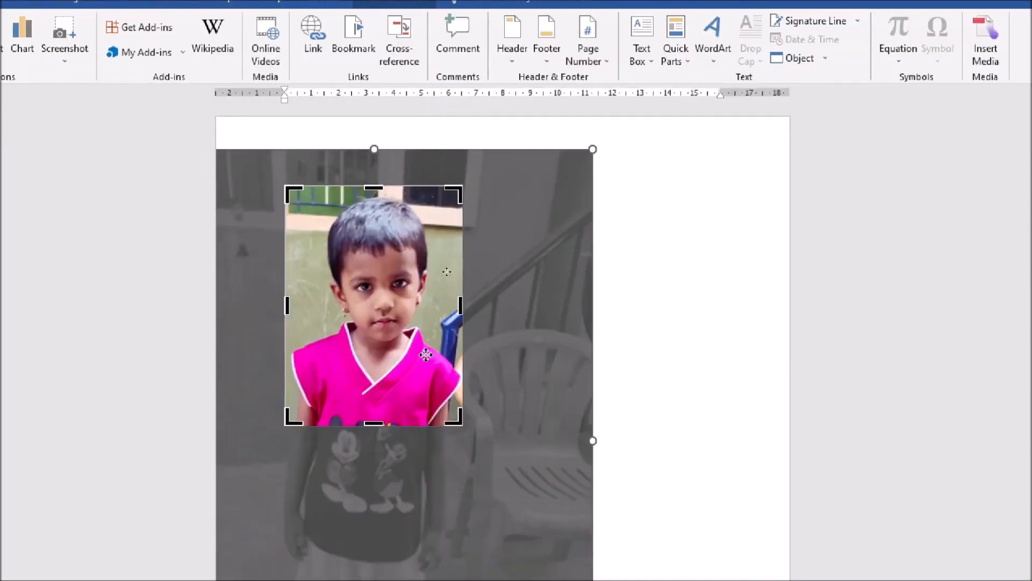
{"action": "left_click", "coordinate": [629, 313]}
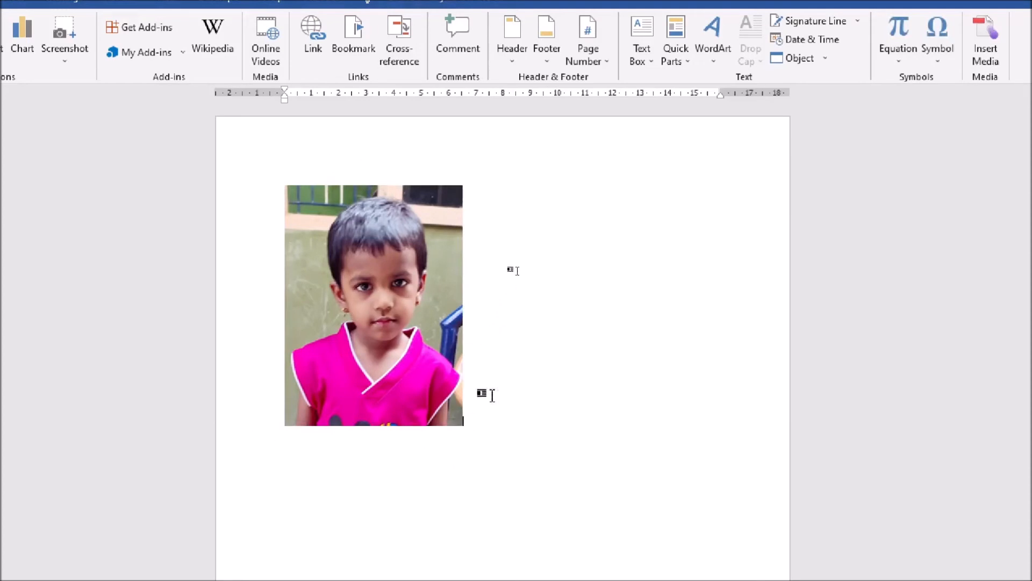
{"action": "right_click", "coordinate": [422, 394]}
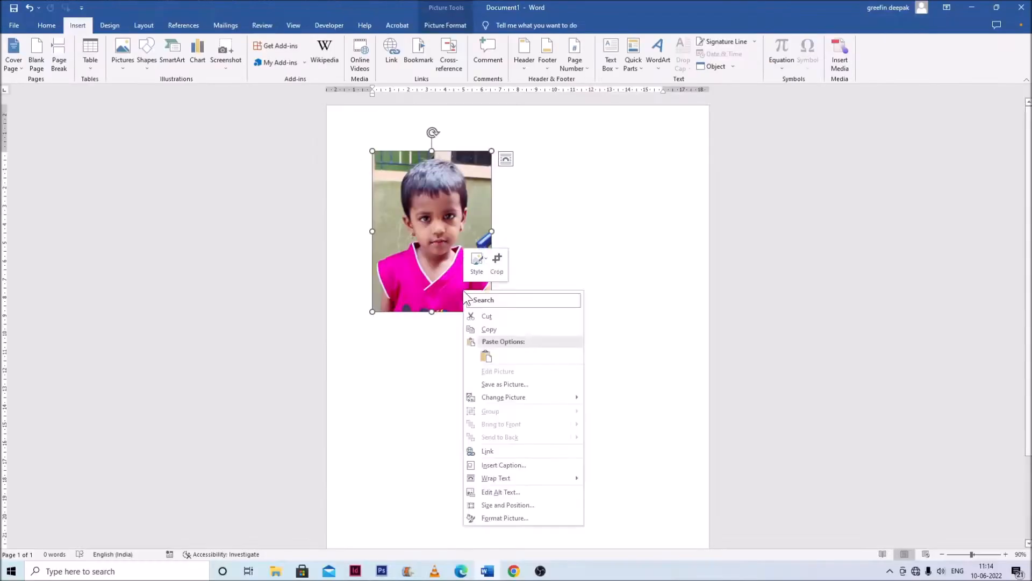
{"action": "left_click", "coordinate": [488, 329]}
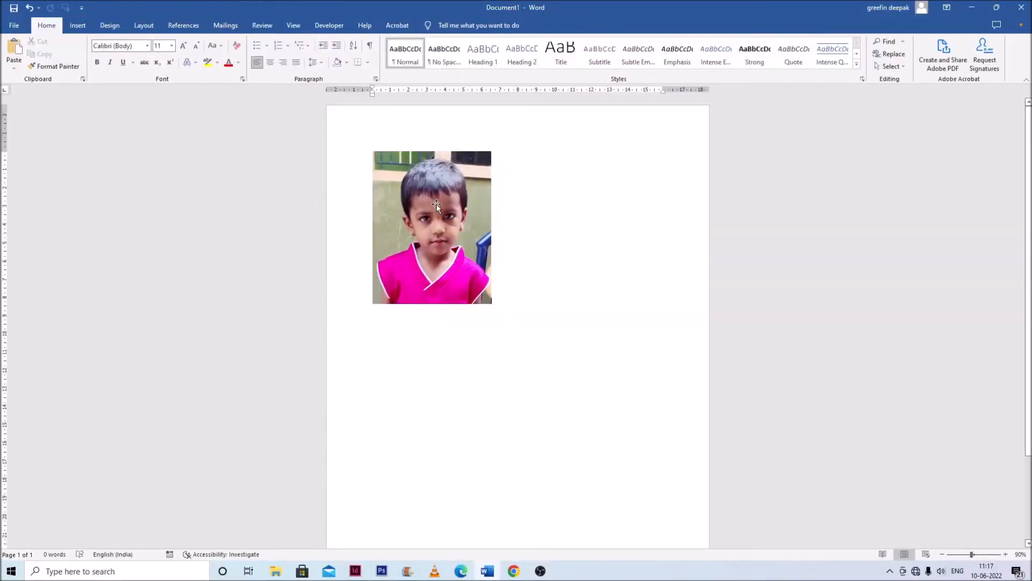
- Set the cropped picture's text wrapping to In Front of Text and reposition it on the page
{"action": "left_click", "coordinate": [439, 207]}
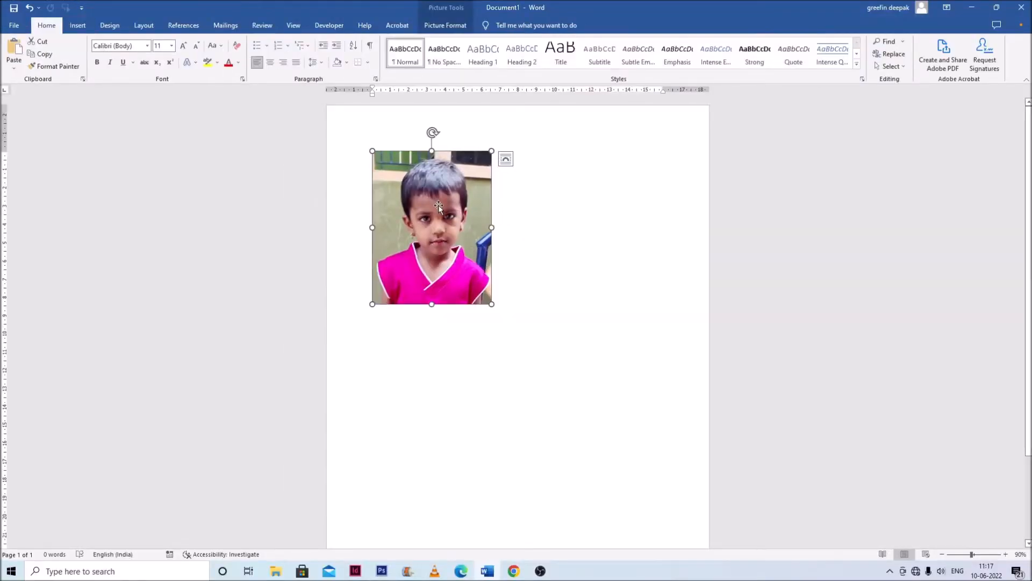
{"action": "key", "text": "ctrl+4"}
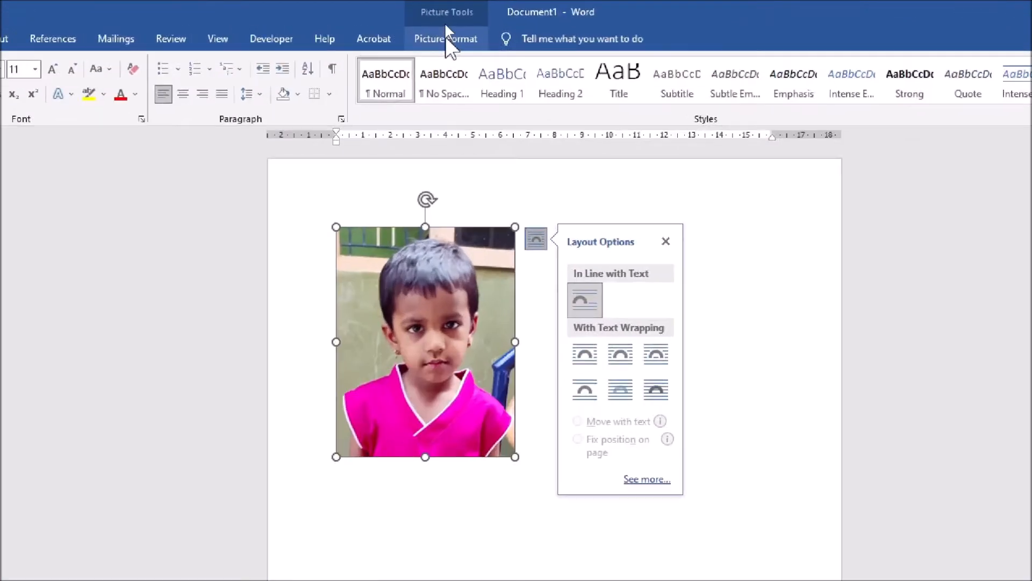
{"action": "left_click", "coordinate": [463, 38]}
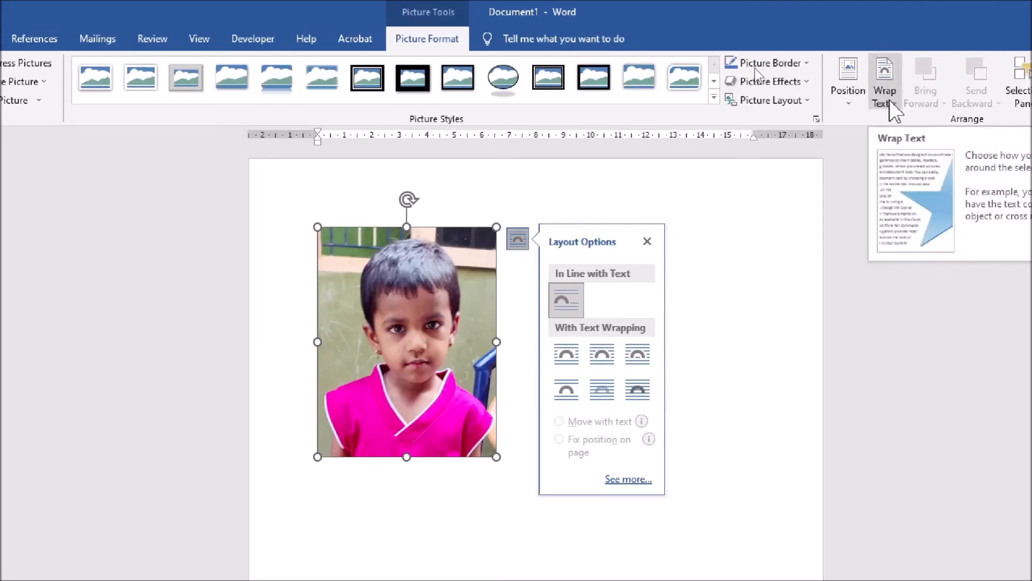
{"action": "left_click", "coordinate": [893, 102]}
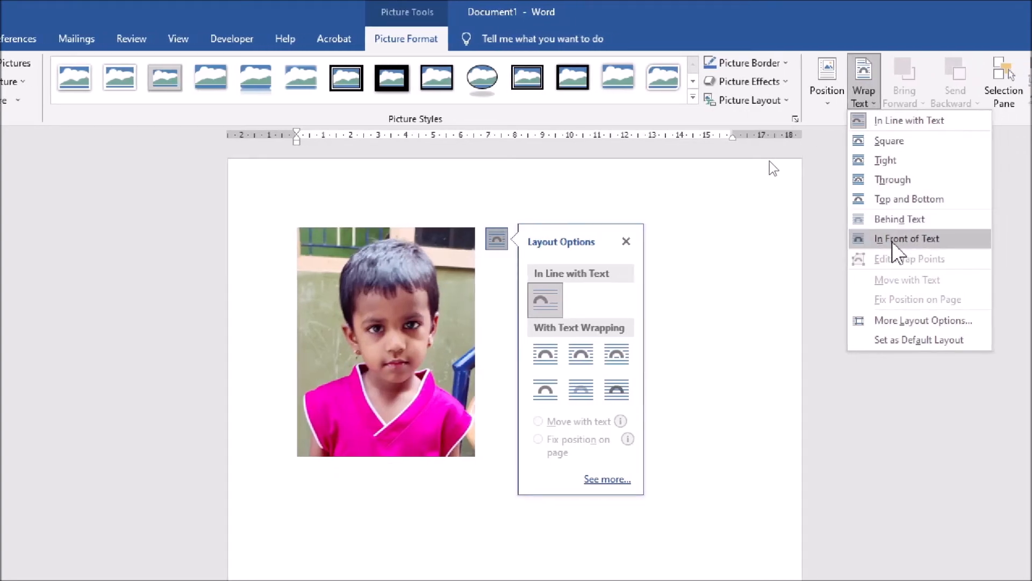
{"action": "left_click", "coordinate": [894, 243]}
{"action": "left_click_drag", "start_coordinate": [337, 322], "coordinate": [511, 412]}
{"action": "left_click_drag", "start_coordinate": [586, 441], "coordinate": [540, 354]}
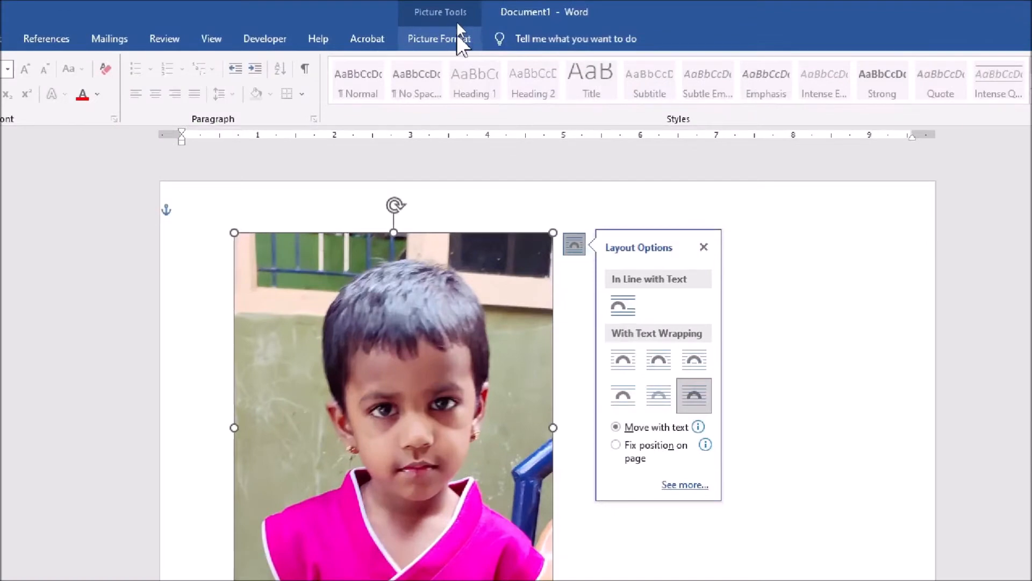
- Set the picture's absolute height to 4.5 cm in its layout size settings
{"action": "left_click", "coordinate": [457, 32]}
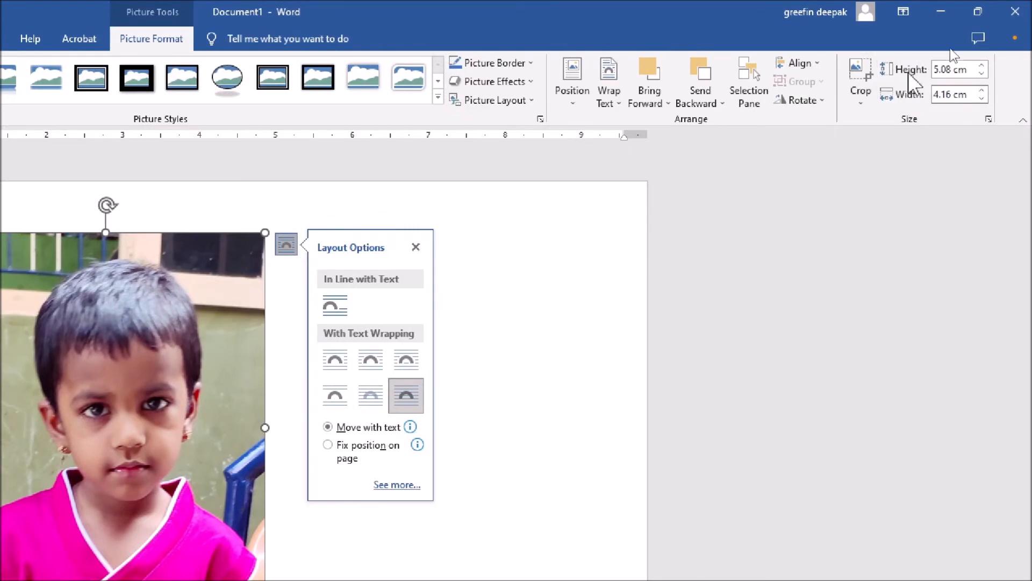
{"action": "left_click", "coordinate": [988, 119]}
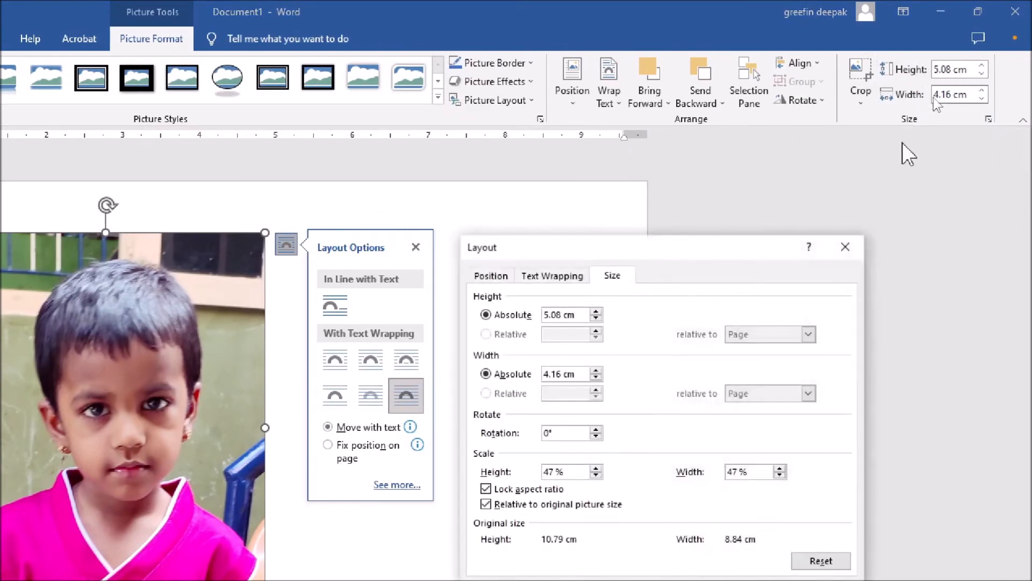
{"action": "left_click_drag", "start_coordinate": [699, 240], "coordinate": [675, 180]}
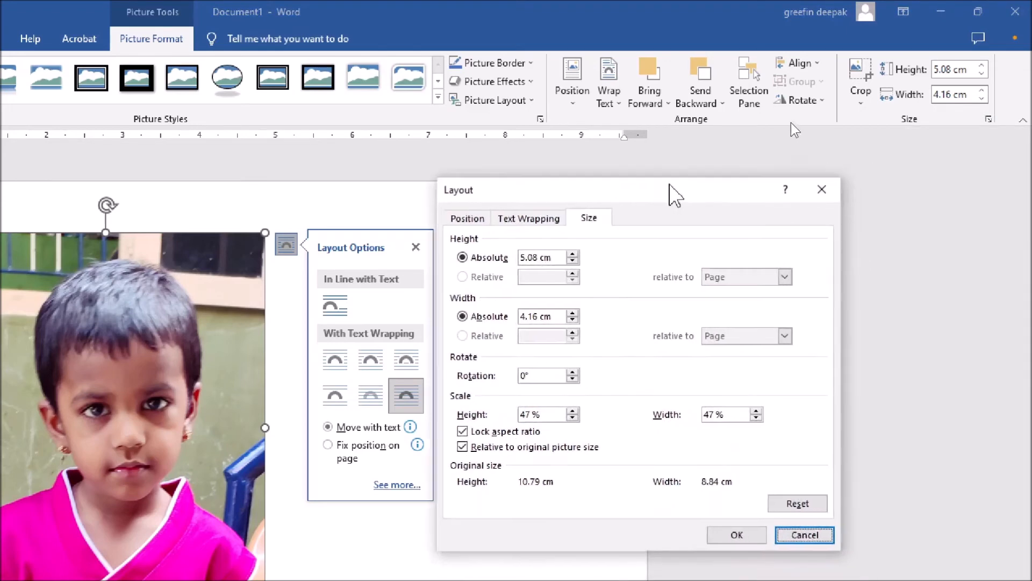
{"action": "double_click", "coordinate": [537, 260]}
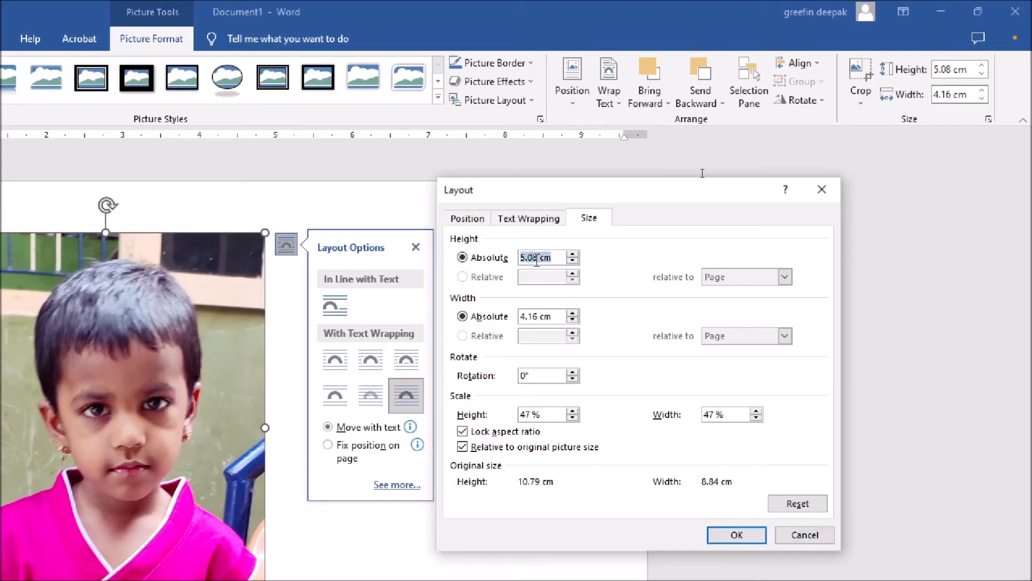
{"action": "type", "text": "4.5cm"}
- Unlock the picture's aspect ratio and set its absolute width to 3.5 cm in the layout size settings
{"action": "left_click", "coordinate": [537, 318]}
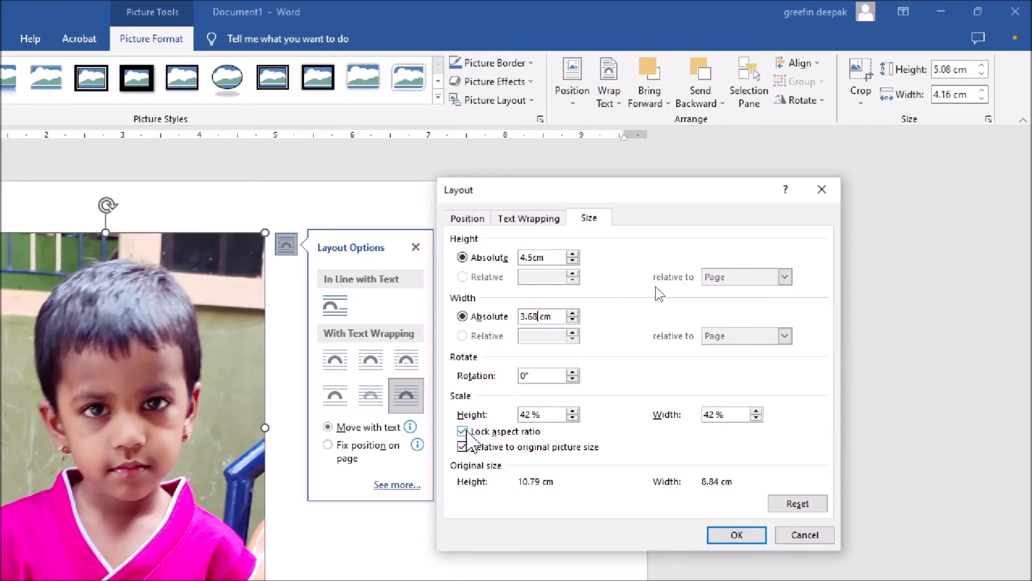
{"action": "left_click", "coordinate": [462, 431]}
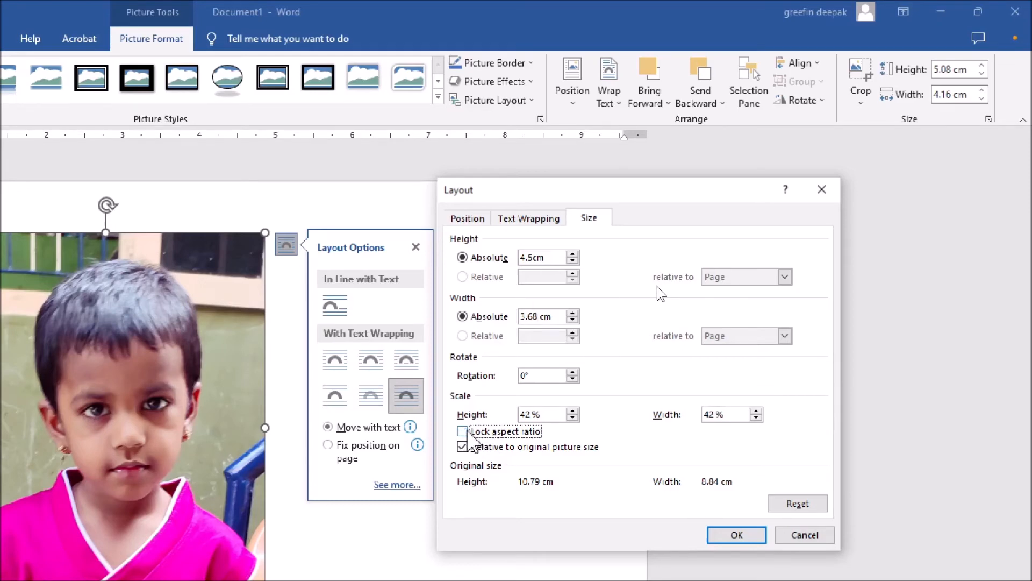
{"action": "double_click", "coordinate": [545, 317]}
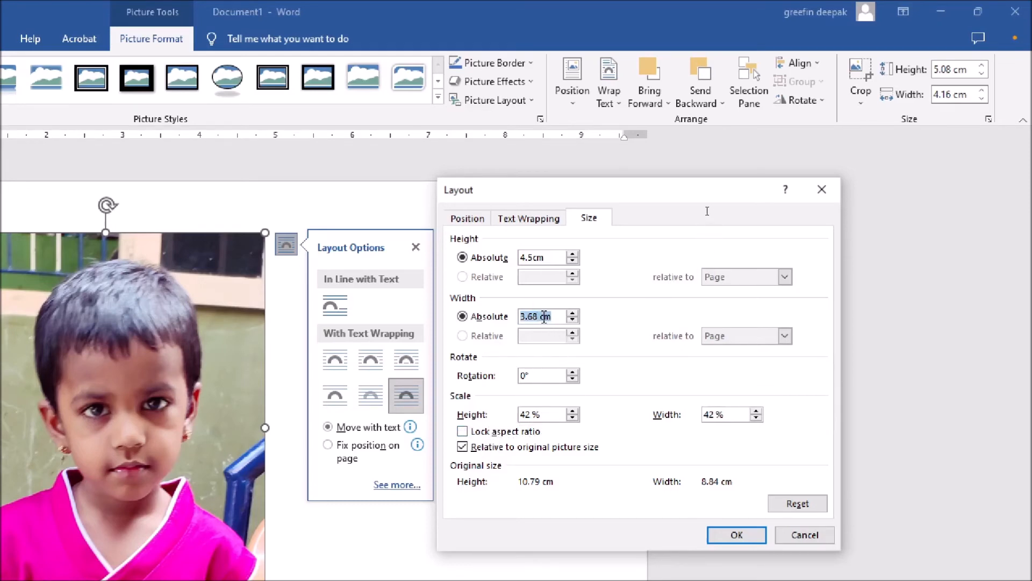
{"action": "type", "text": "3"}
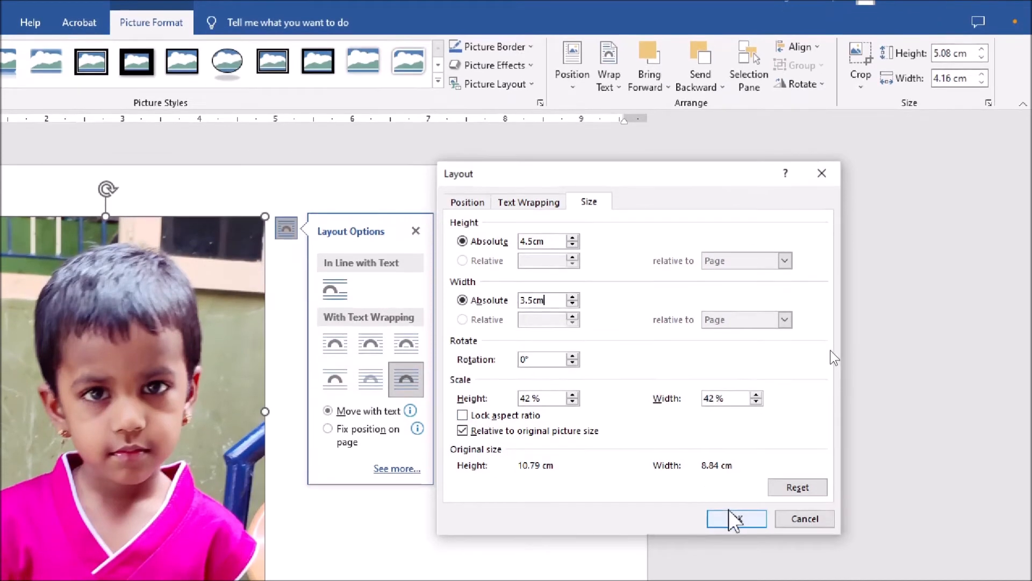
{"action": "left_click", "coordinate": [736, 519]}
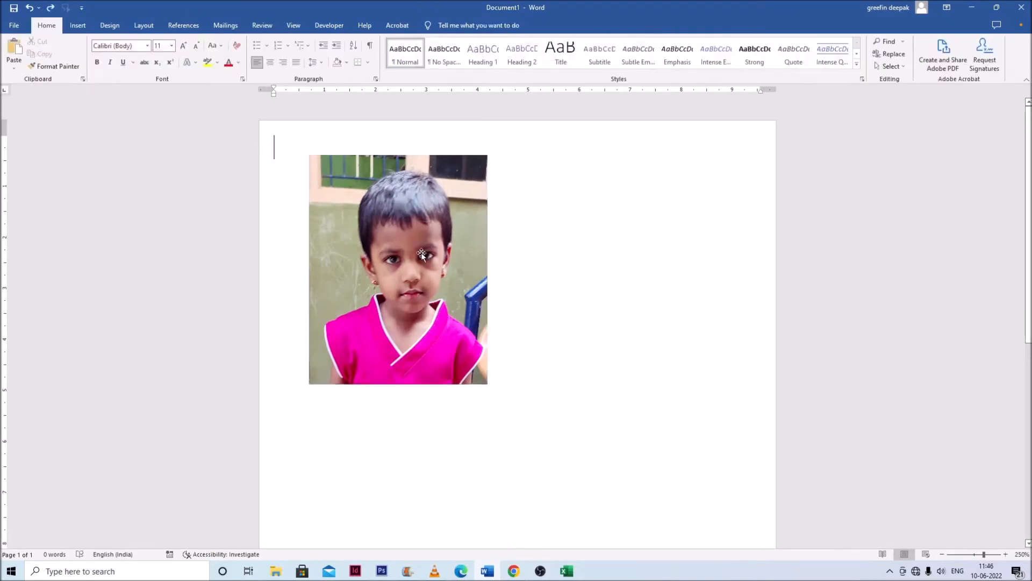
- Apply the picture correction preset with normal brightness and +20% contrast to the portrait
{"action": "left_click", "coordinate": [421, 252]}
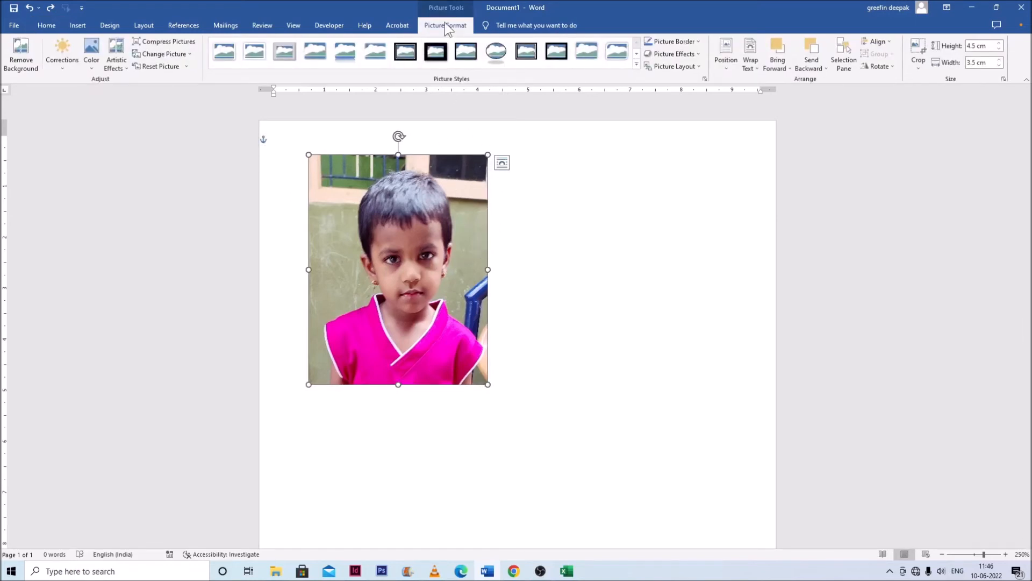
{"action": "key", "text": "ctrl+1"}
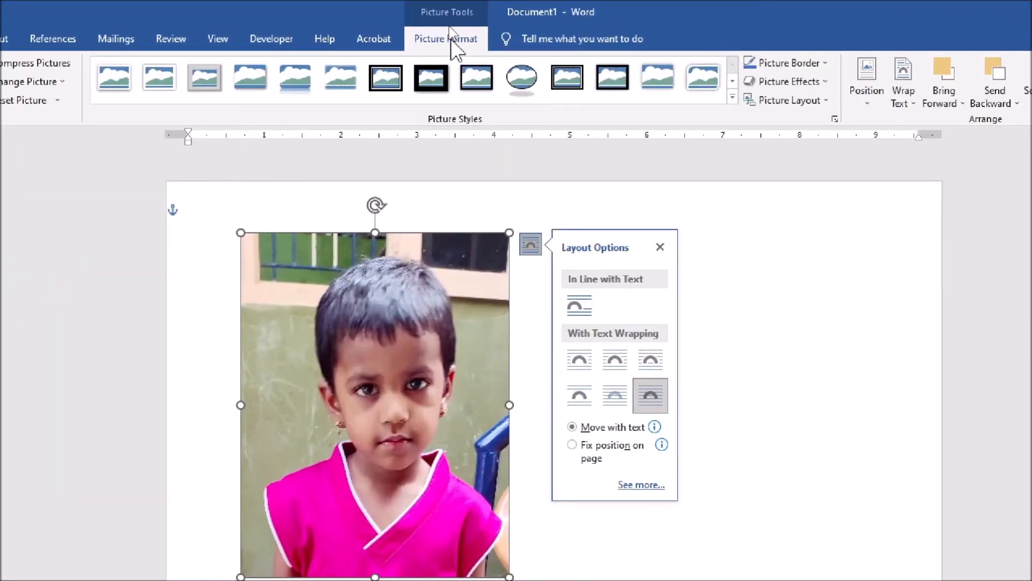
{"action": "left_click", "coordinate": [452, 40]}
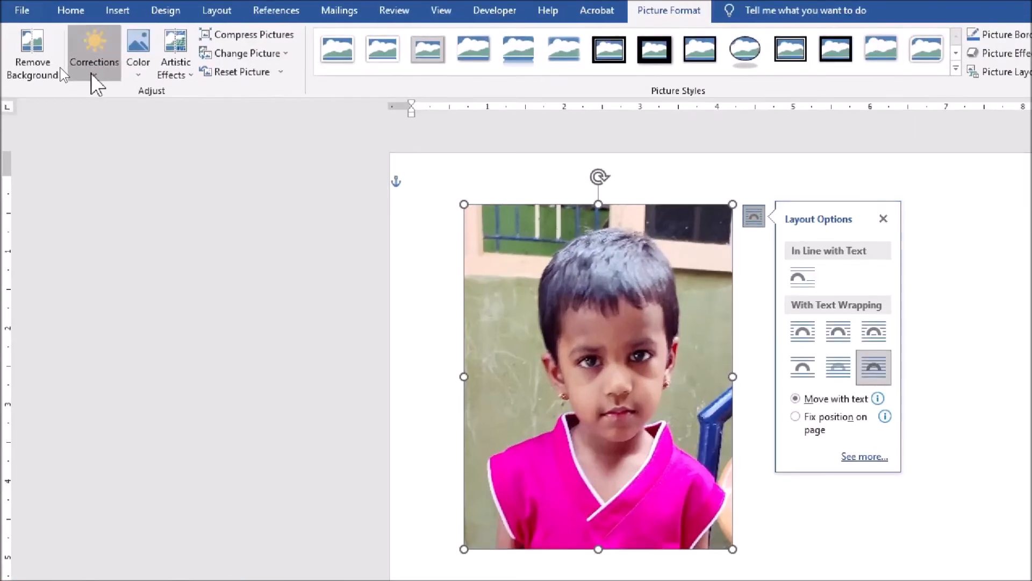
{"action": "left_click", "coordinate": [91, 75]}
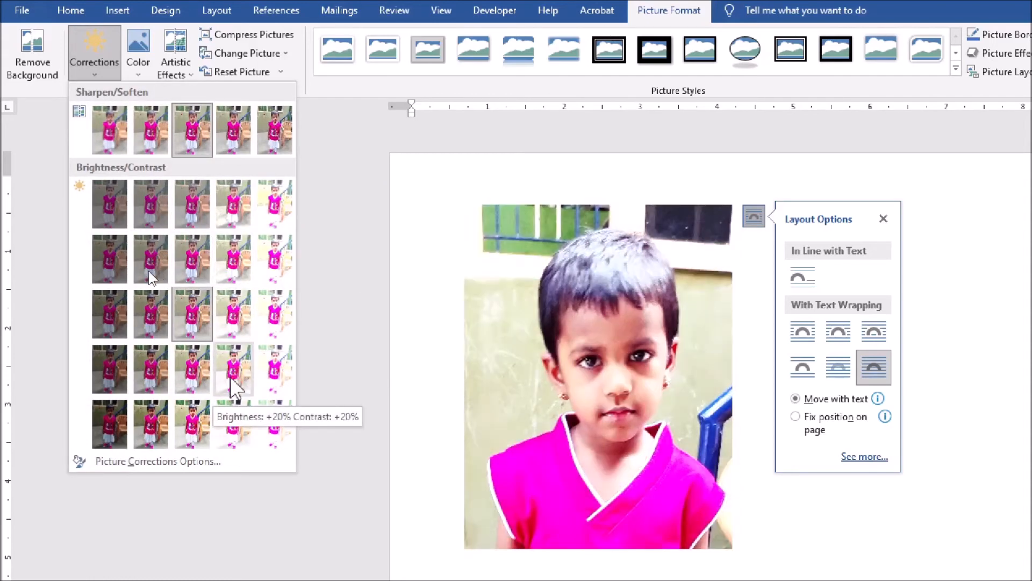
{"action": "left_click", "coordinate": [194, 387]}
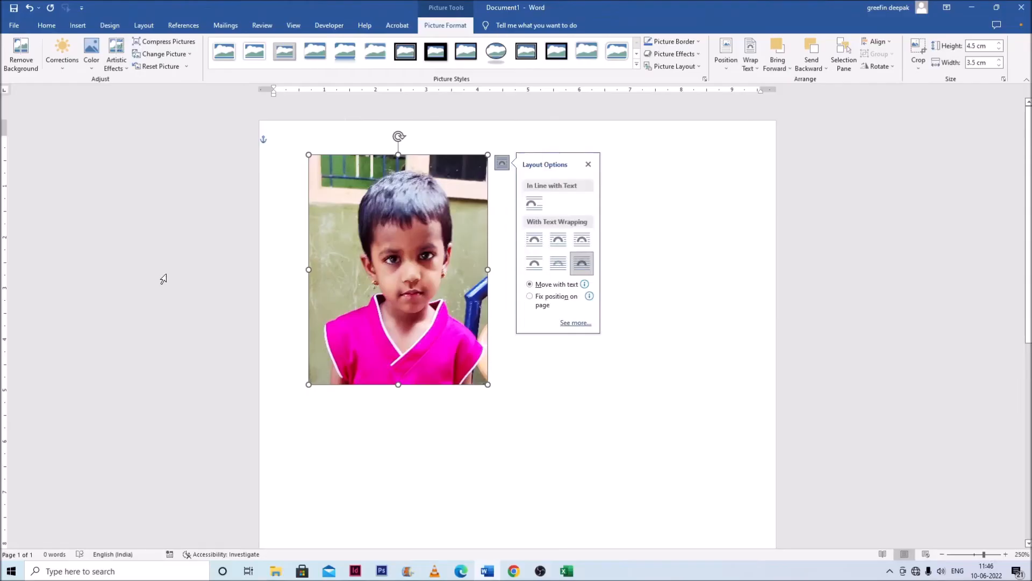
{"action": "left_click", "coordinate": [249, 384]}
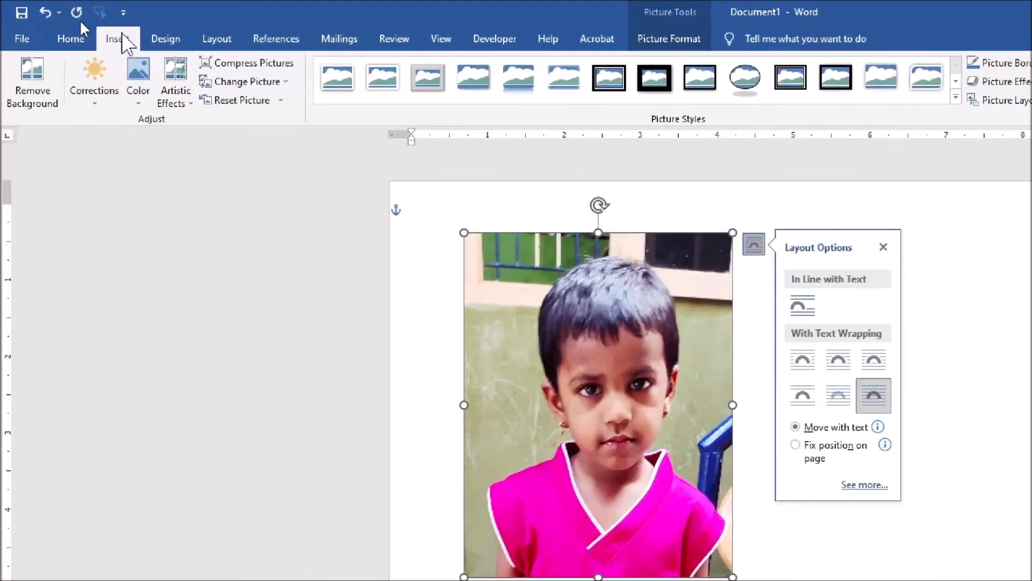
- Draw a rectangle about 4.15 cm high and 2.85 cm wide in the empty area beside the portrait
{"action": "left_click", "coordinate": [81, 24]}
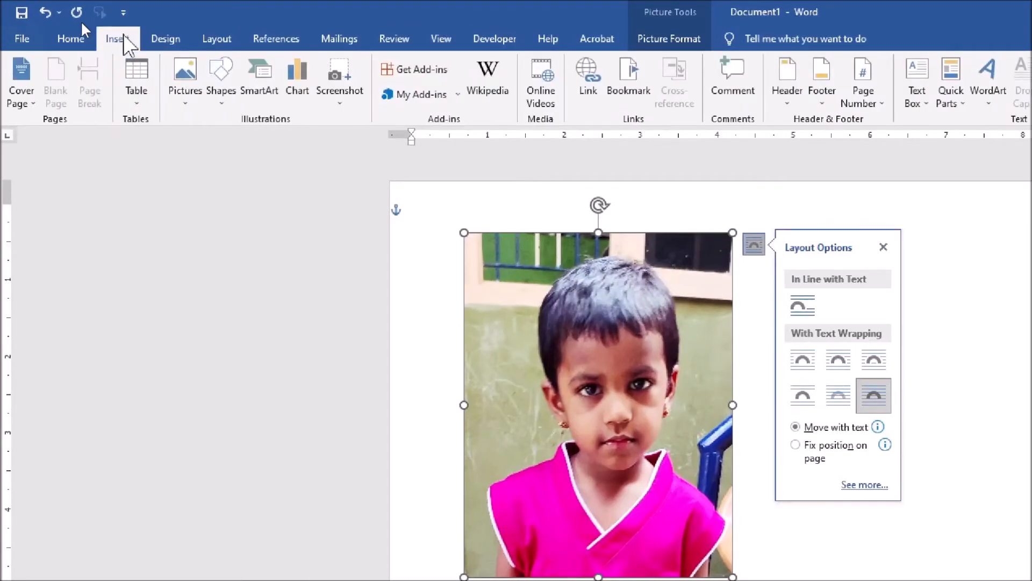
{"action": "left_click", "coordinate": [220, 106]}
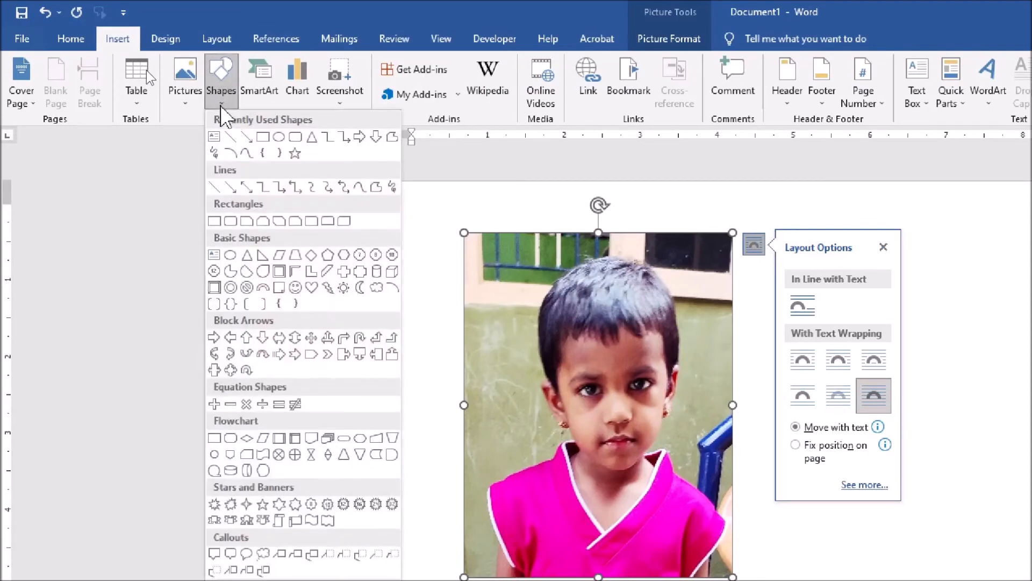
{"action": "left_click", "coordinate": [263, 137]}
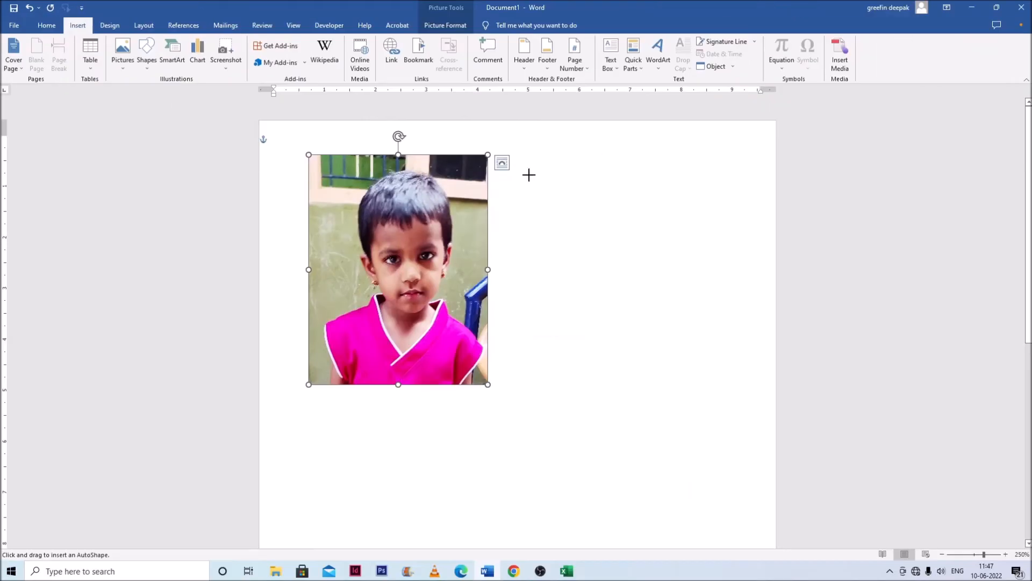
{"action": "left_click_drag", "start_coordinate": [550, 172], "coordinate": [697, 385]}
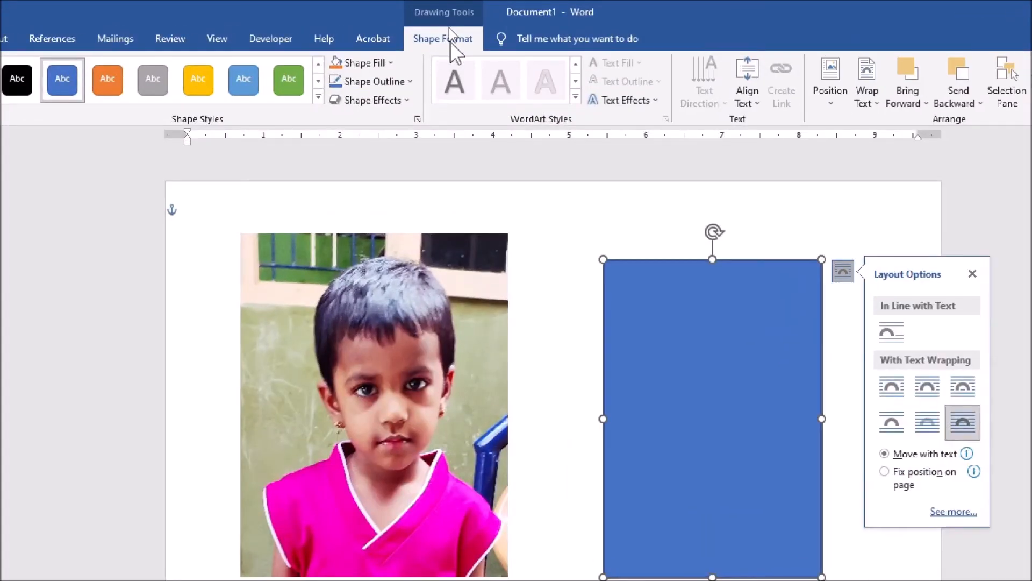
- Give the rectangle no fill and a Black, Text 1 outline
{"action": "left_click", "coordinate": [391, 63]}
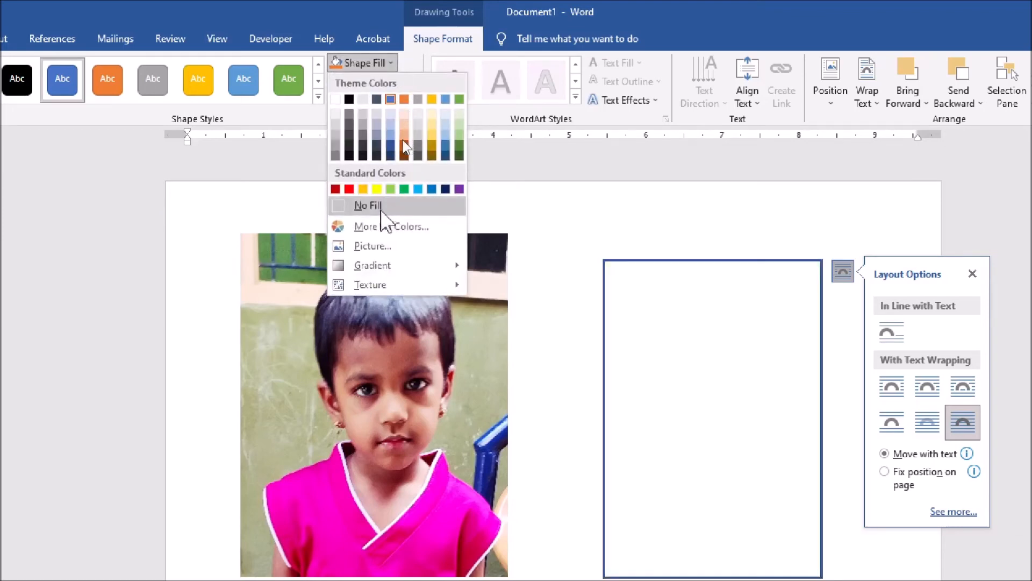
{"action": "left_click", "coordinate": [378, 206]}
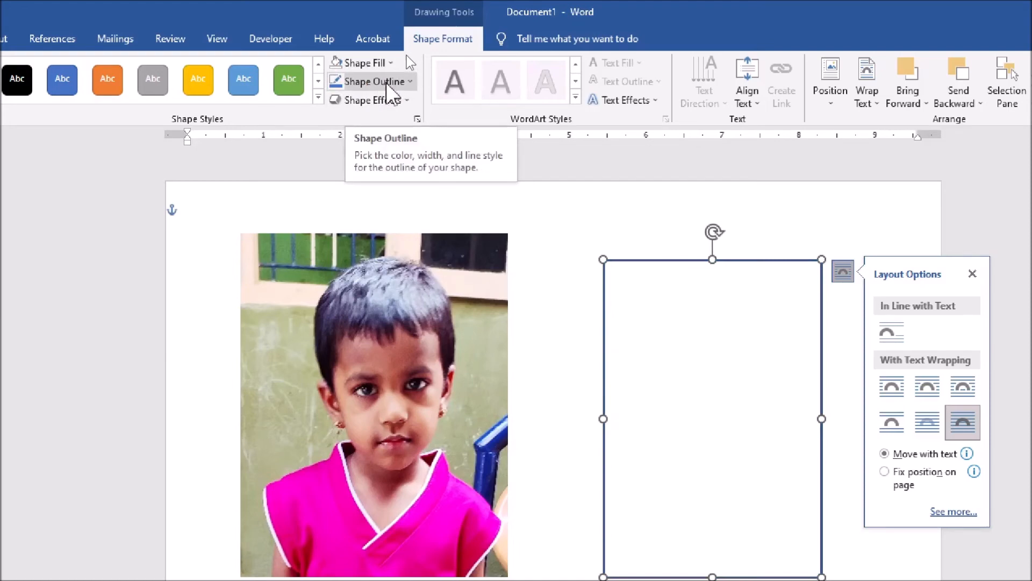
{"action": "left_click", "coordinate": [411, 82]}
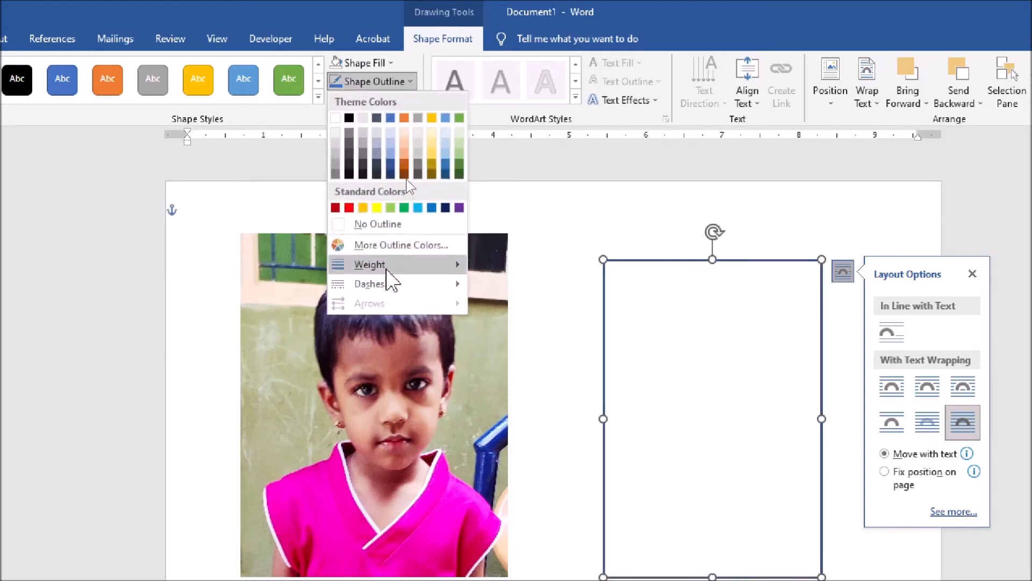
{"action": "mouse_move", "coordinate": [392, 266]}
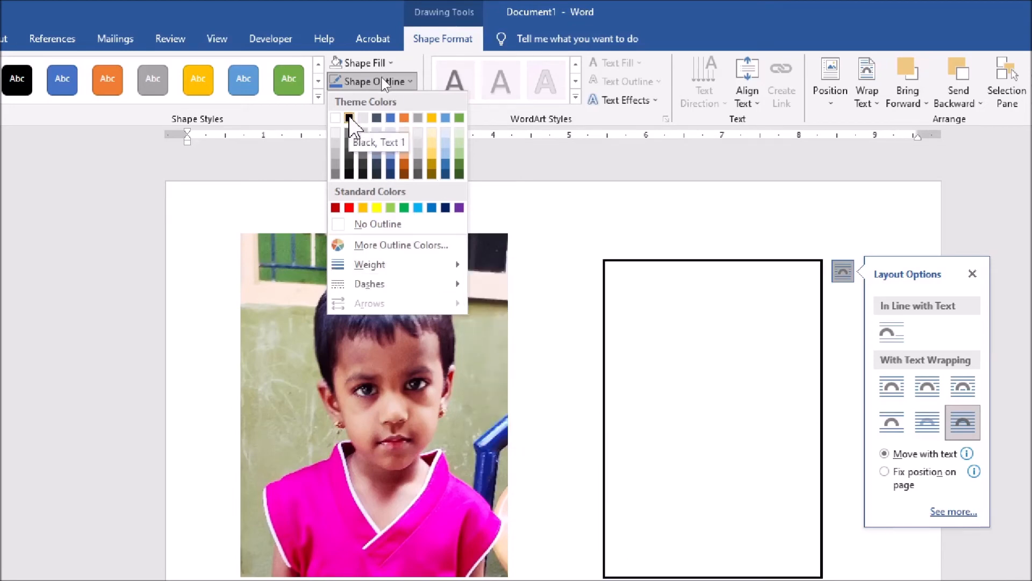
{"action": "left_click", "coordinate": [349, 118]}
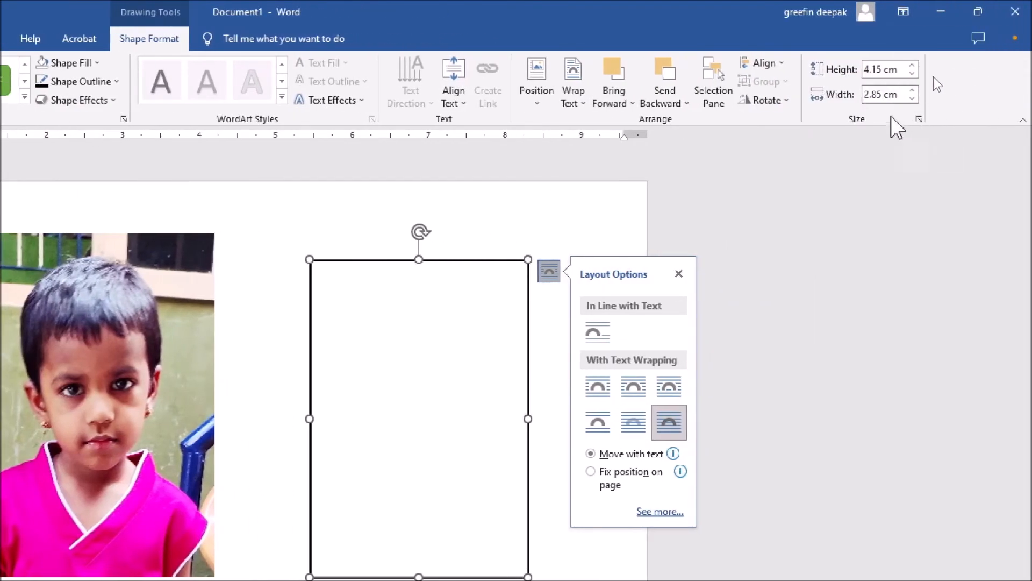
- Set the rectangle's height to 4.5 cm and its width to 3.5 cm, and deselect it
{"action": "left_click", "coordinate": [874, 70]}
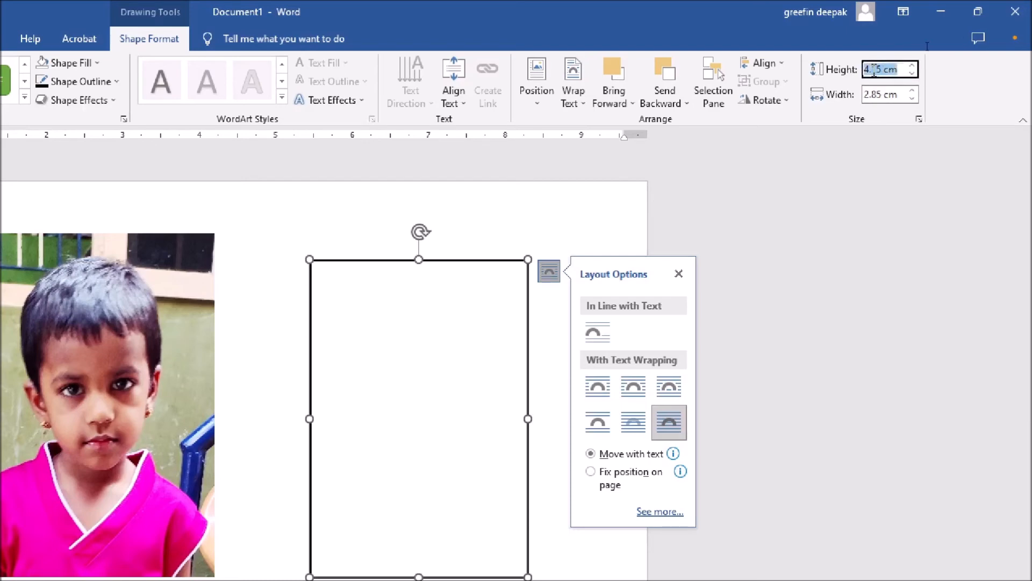
{"action": "type", "text": "4.5"}
{"action": "key", "text": "Tab"}
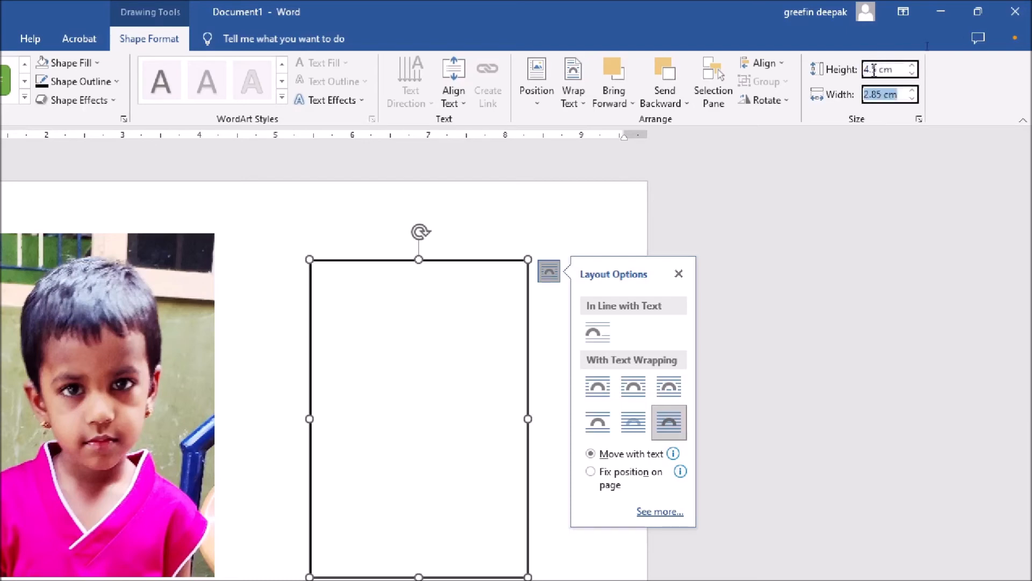
{"action": "type", "text": "3.5"}
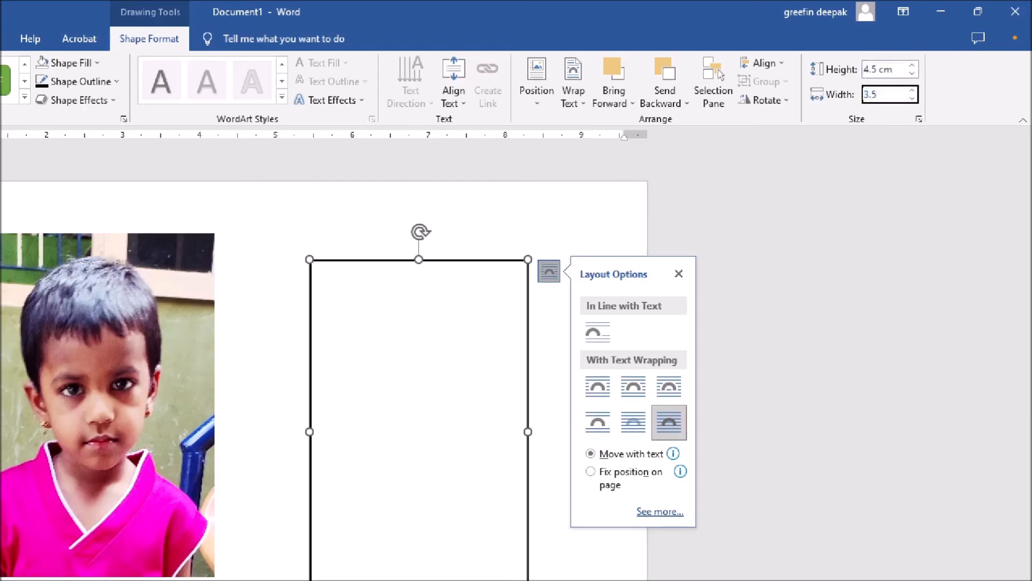
{"action": "key", "text": "Return"}
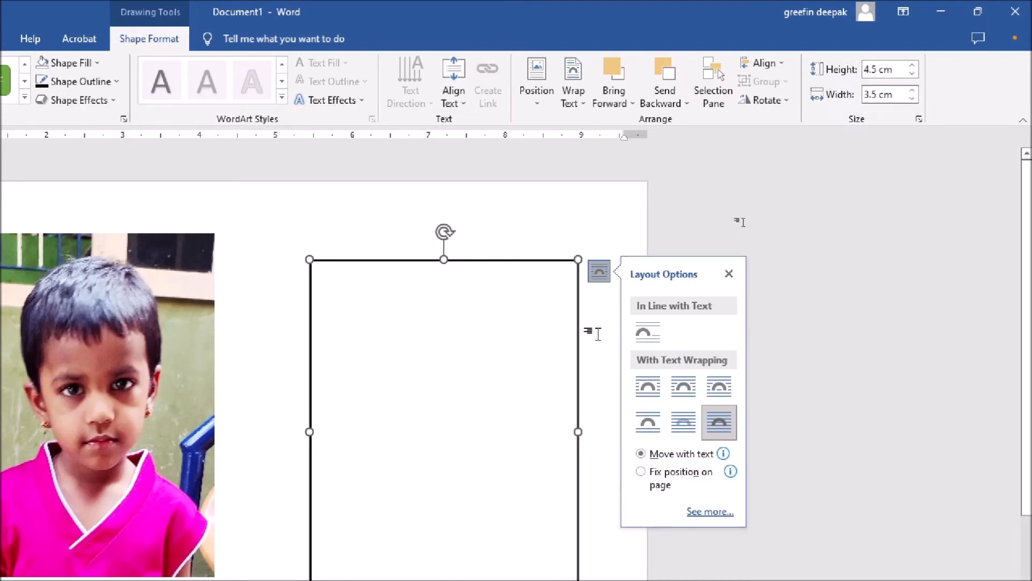
{"action": "left_click", "coordinate": [600, 331]}
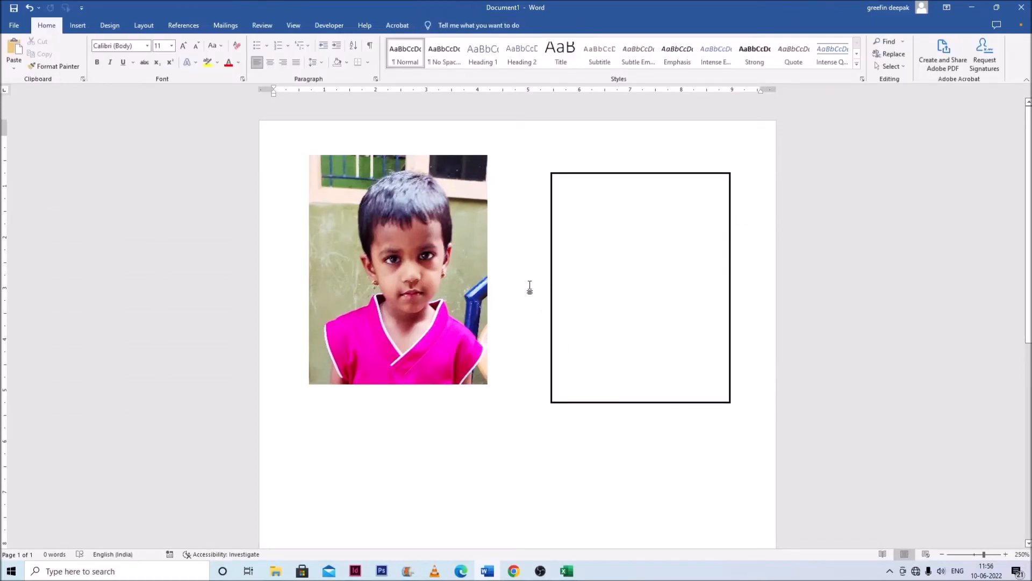
- Select the rectangle and the portrait together and align them to each other with Align Middle and Align Center
{"action": "left_click", "coordinate": [552, 306]}
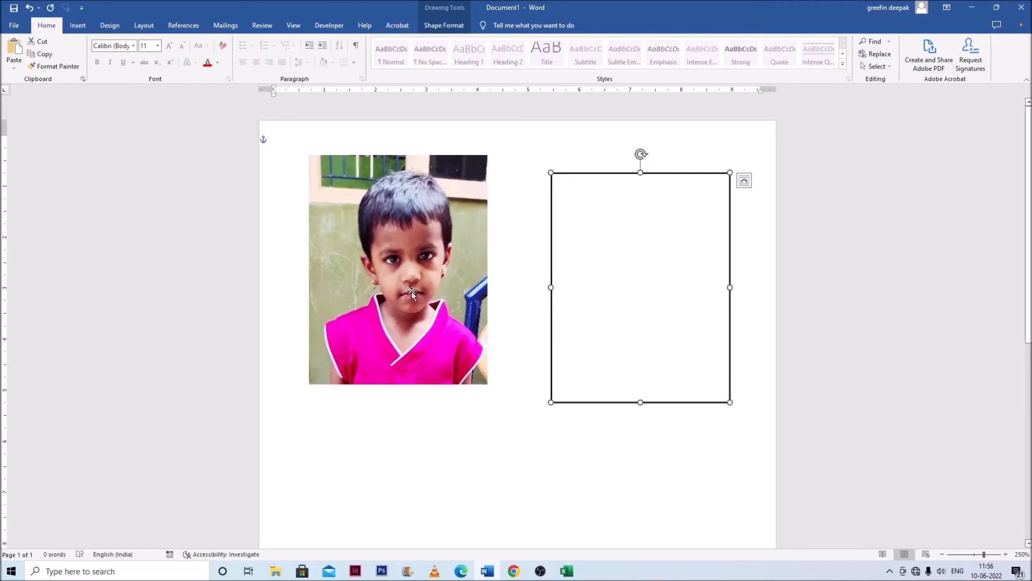
{"action": "left_click", "coordinate": [421, 262], "text": "shift"}
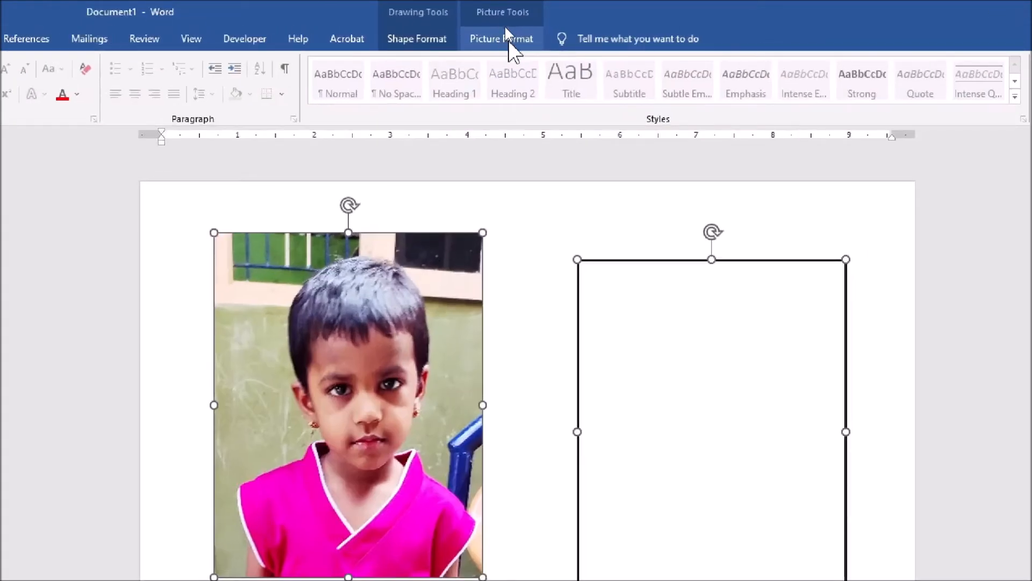
{"action": "left_click", "coordinate": [505, 28]}
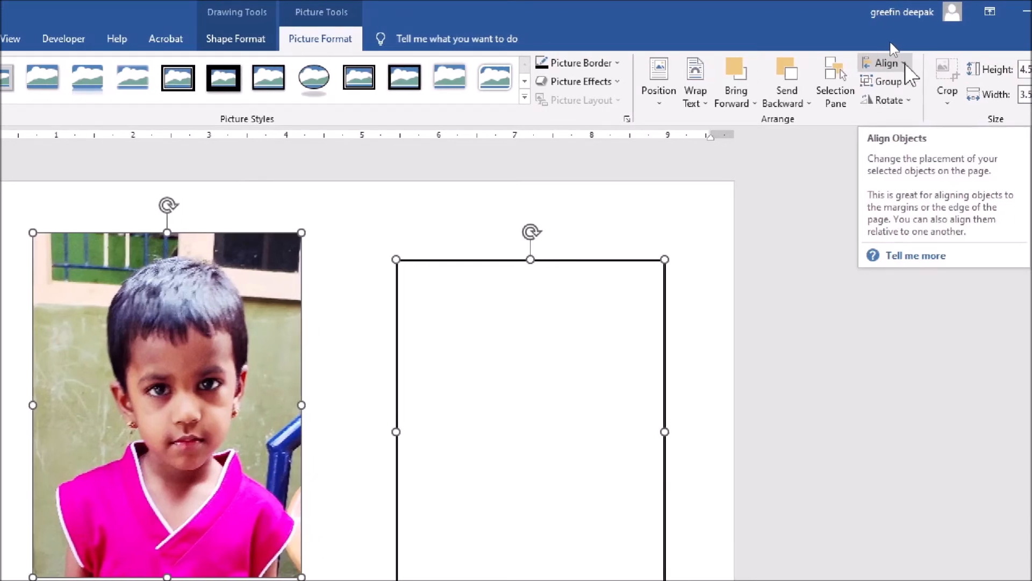
{"action": "left_click", "coordinate": [904, 64]}
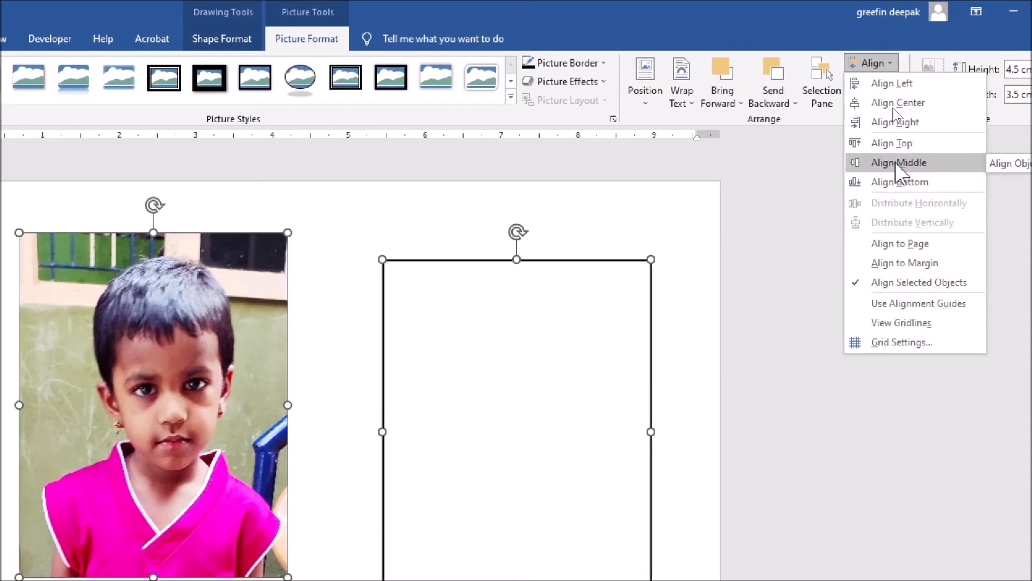
{"action": "left_click", "coordinate": [896, 162]}
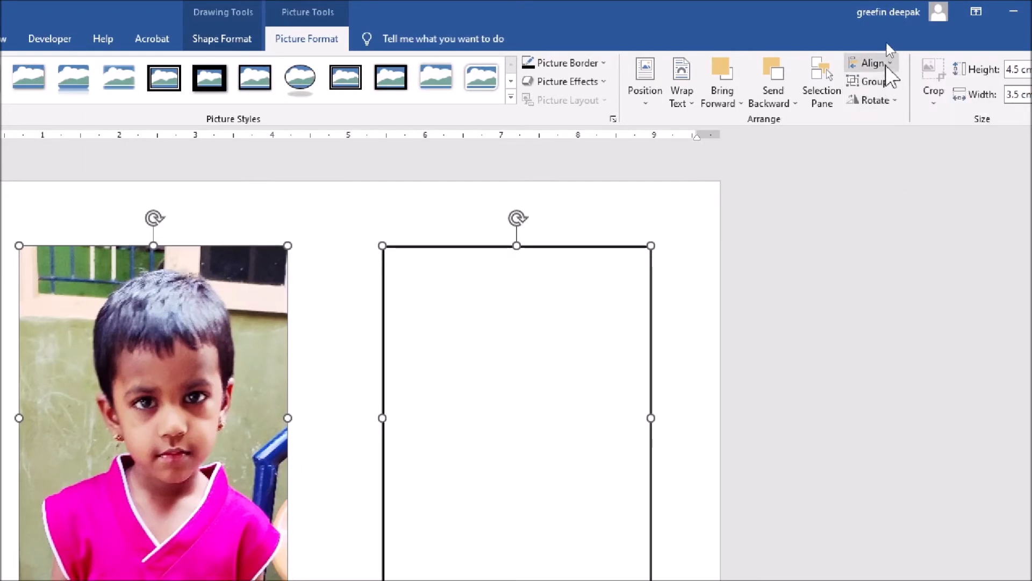
{"action": "left_click", "coordinate": [887, 64]}
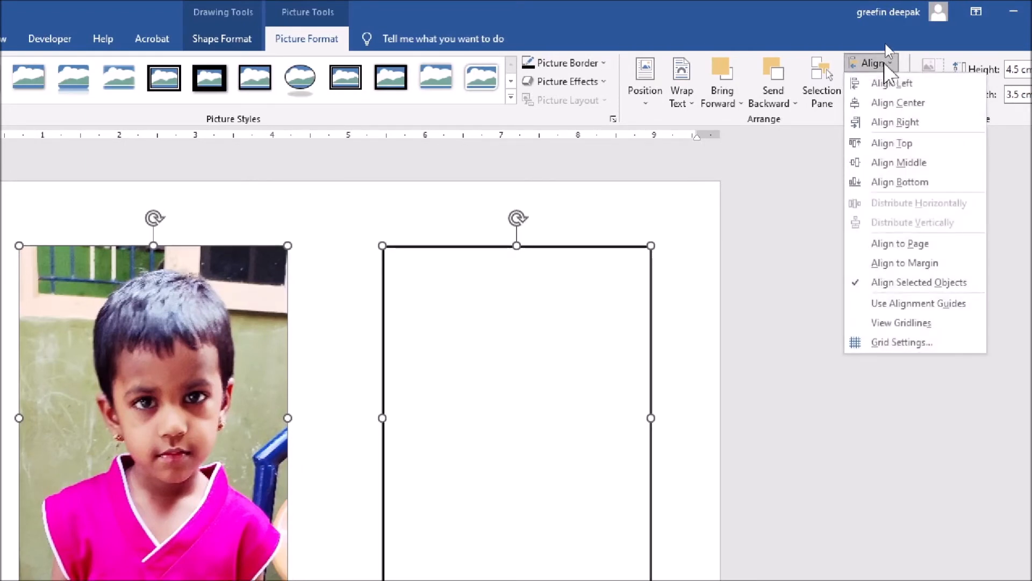
{"action": "left_click", "coordinate": [890, 105]}
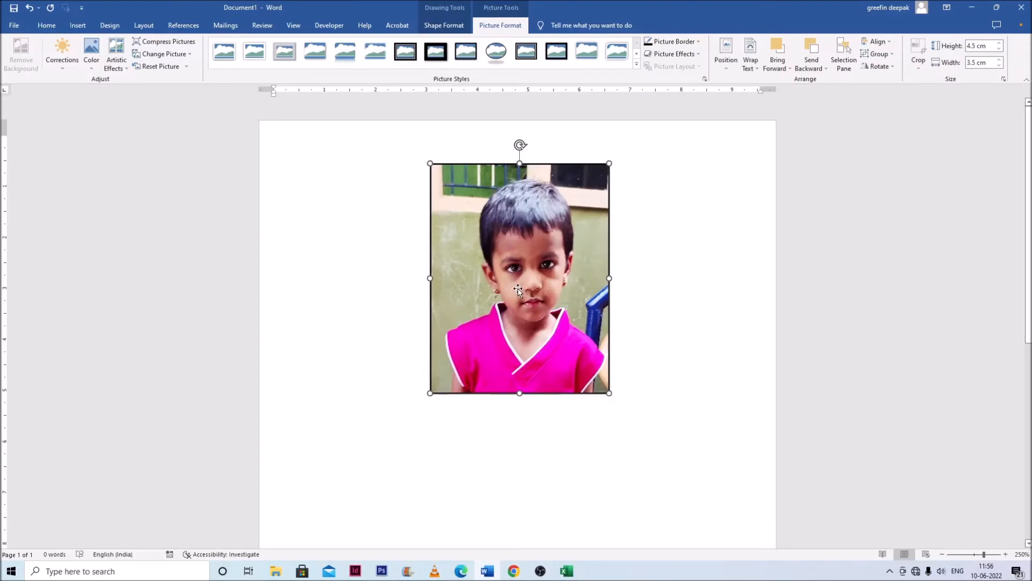
- Group the portrait and the rectangle frame into one object
{"action": "right_click", "coordinate": [471, 240]}
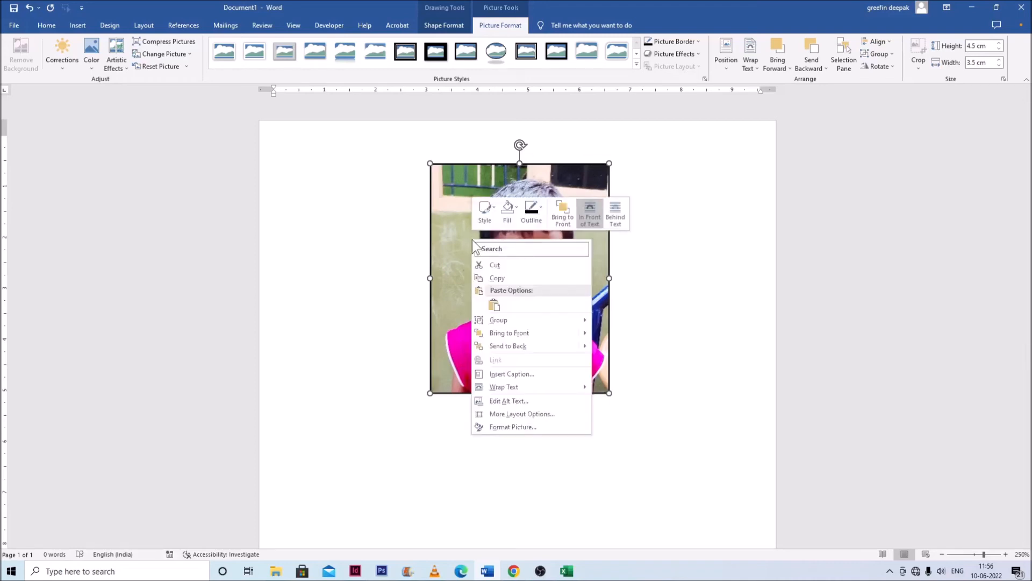
{"action": "mouse_move", "coordinate": [505, 319]}
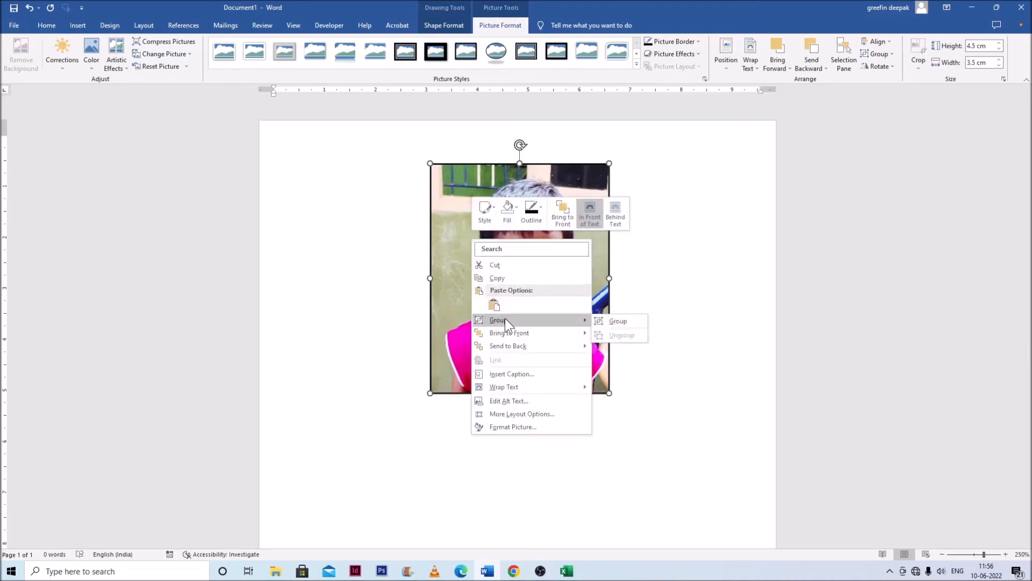
{"action": "left_click", "coordinate": [620, 322]}
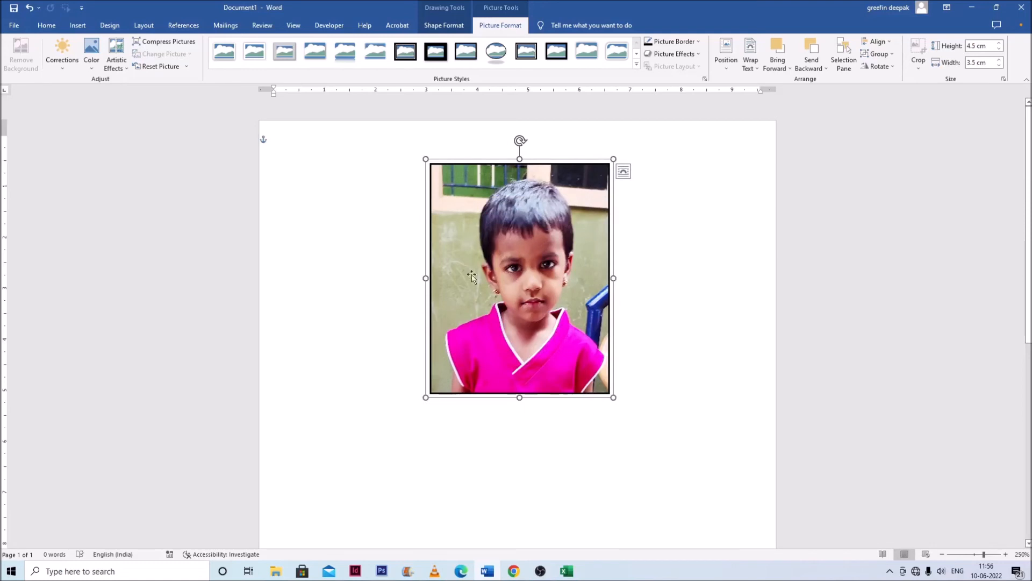
- Move the grouped portrait around the page to test that the photo and frame move together
{"action": "left_click_drag", "start_coordinate": [511, 301], "coordinate": [605, 325]}
{"action": "left_click_drag", "start_coordinate": [599, 366], "coordinate": [394, 445]}
{"action": "left_click_drag", "start_coordinate": [464, 357], "coordinate": [518, 240]}
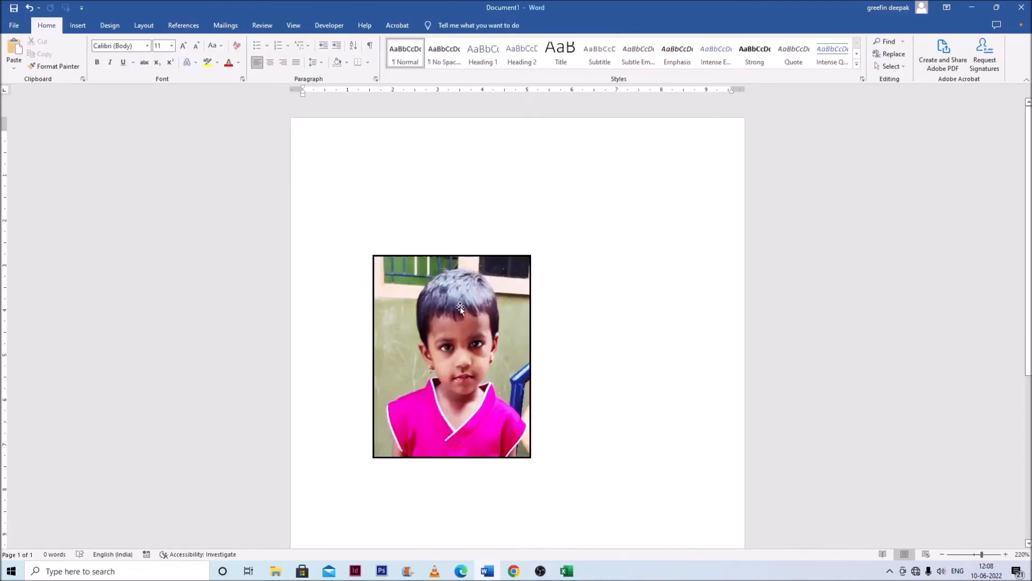
- Rotate the grouped portrait left by 90°
{"action": "left_click", "coordinate": [461, 308]}
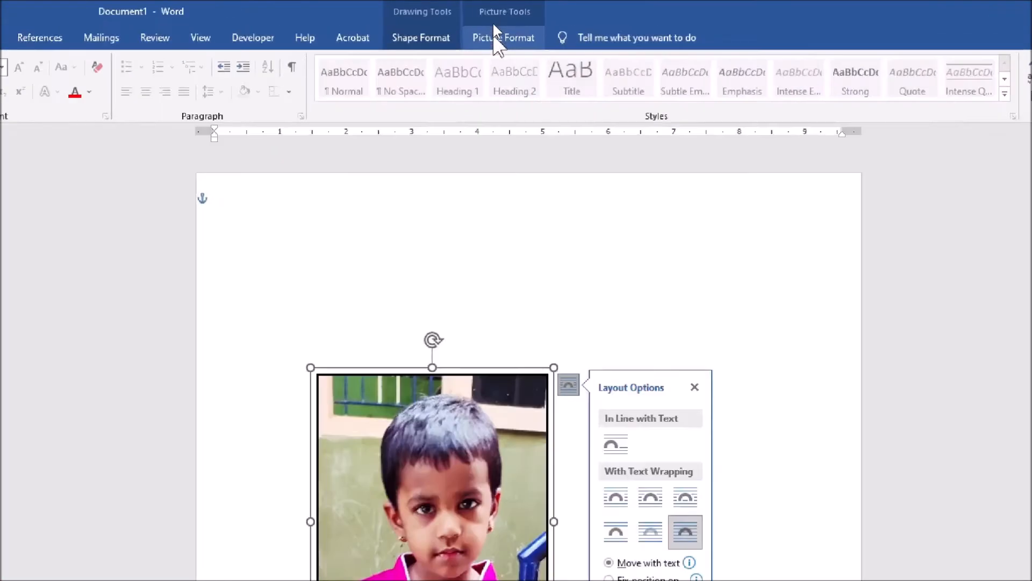
{"action": "left_click", "coordinate": [492, 24]}
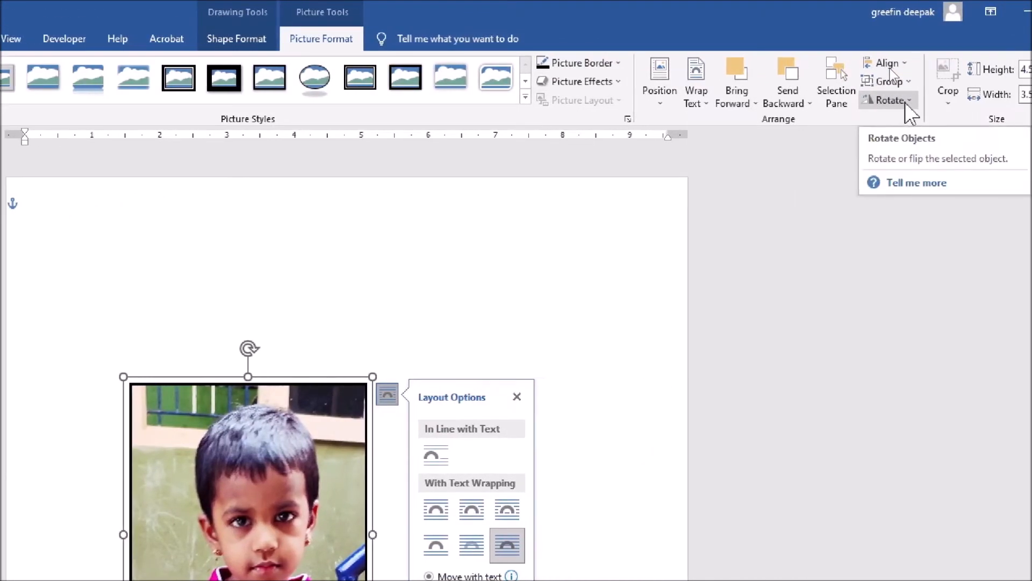
{"action": "left_click", "coordinate": [906, 103]}
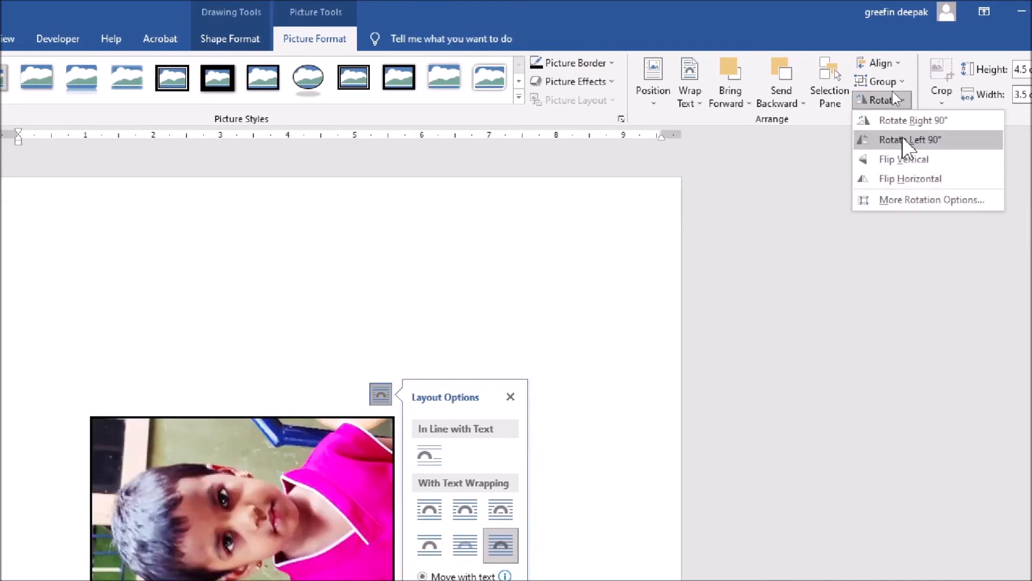
{"action": "left_click", "coordinate": [902, 139]}
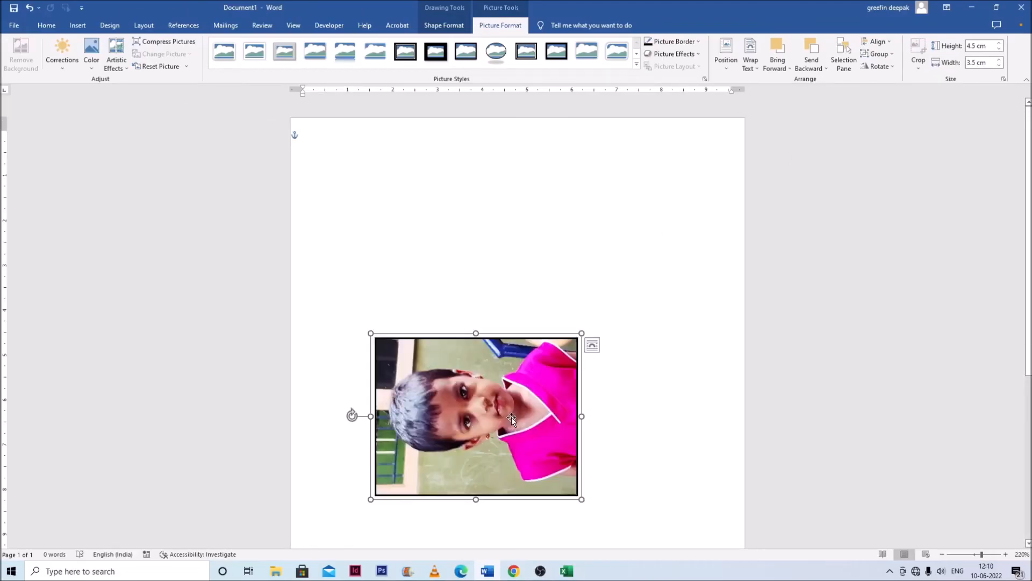
- Move the rotated portrait to the page's top-left corner inside the margins and check its edges in the print preview
{"action": "left_click_drag", "start_coordinate": [511, 417], "coordinate": [436, 208]}
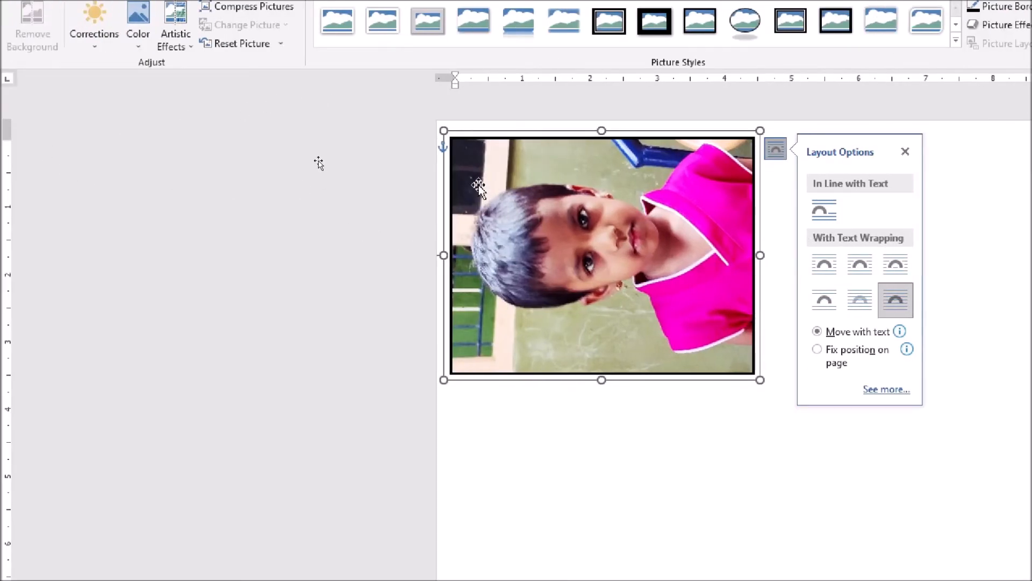
{"action": "left_click_drag", "start_coordinate": [479, 185], "coordinate": [482, 186]}
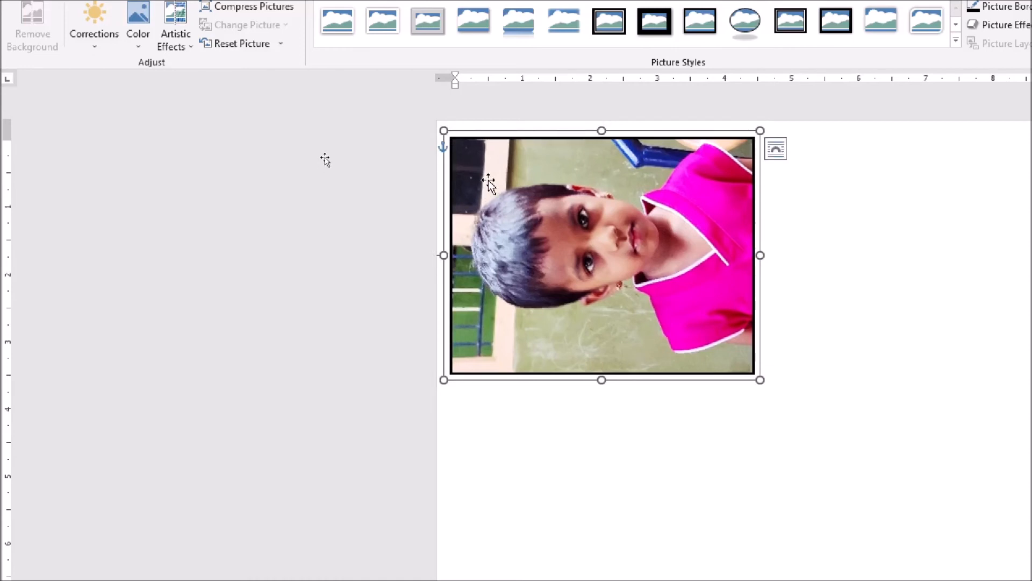
{"action": "key", "text": "ctrl+p"}
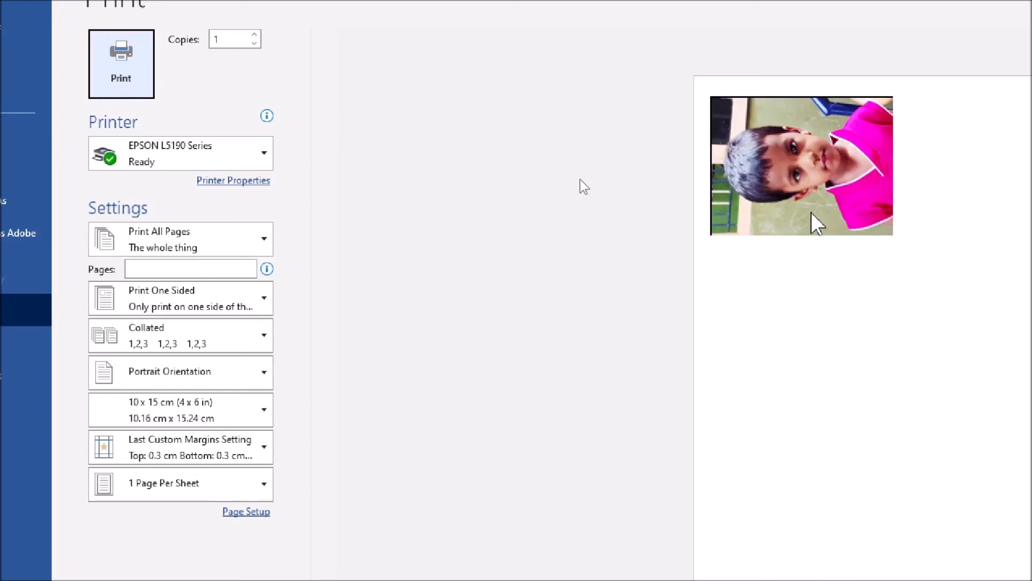
{"action": "key", "text": "Escape"}
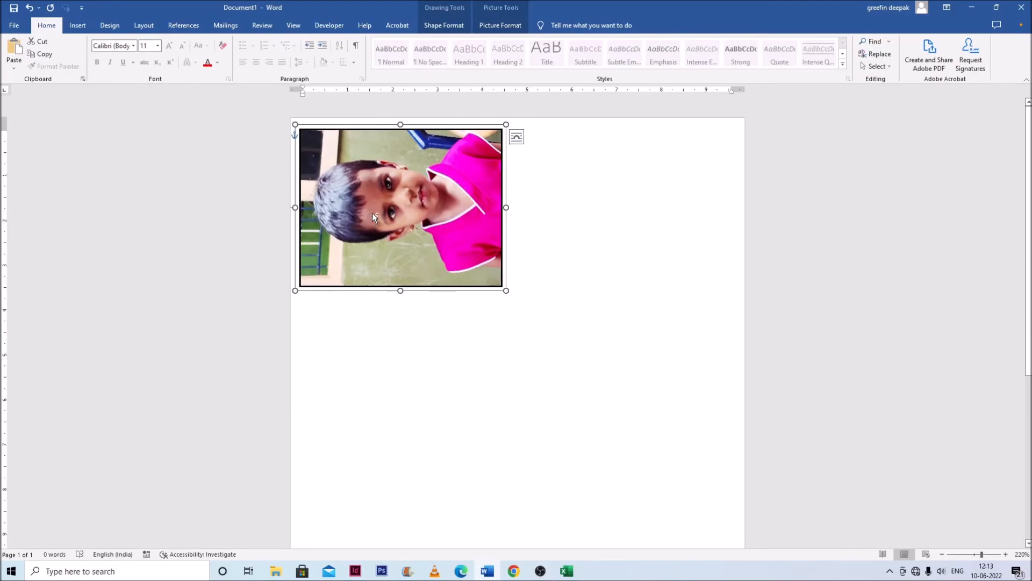
- Place three copies of the portrait straight below it in a column, with the last one near the page's bottom edge
{"action": "left_click_drag", "start_coordinate": [354, 198], "coordinate": [353, 313]}
{"action": "left_click_drag", "start_coordinate": [352, 335], "coordinate": [355, 358]}
{"action": "scroll", "coordinate": [395, 169], "scroll_direction": "down", "scroll_amount": 4}
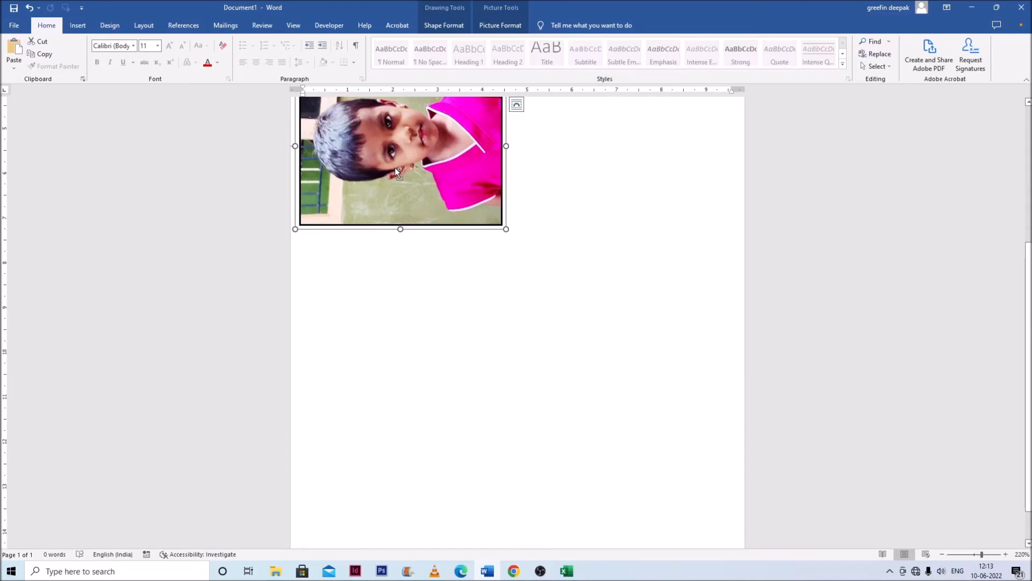
{"action": "scroll", "coordinate": [394, 167], "scroll_direction": "up", "scroll_amount": 3}
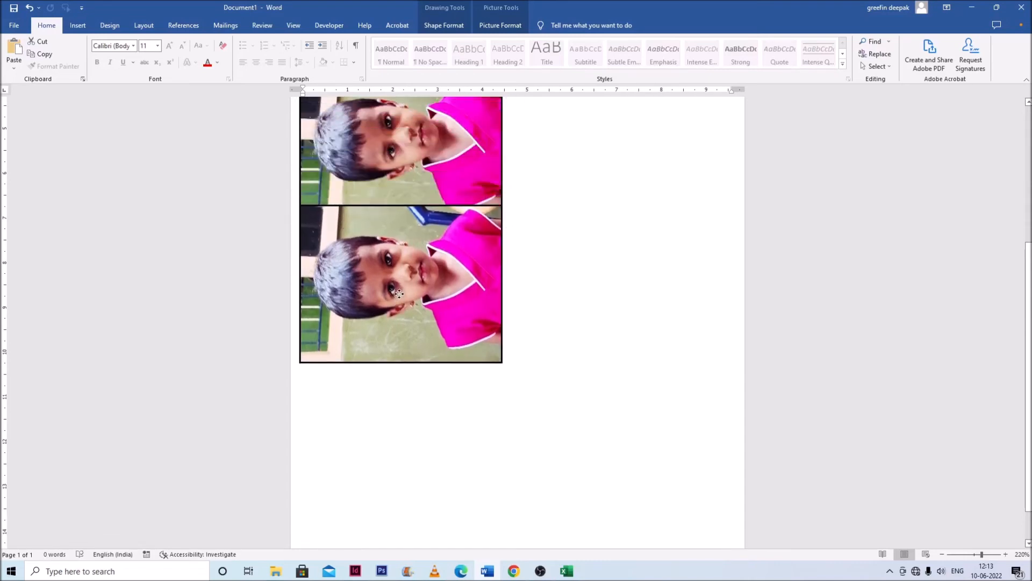
{"action": "left_click", "coordinate": [401, 316]}
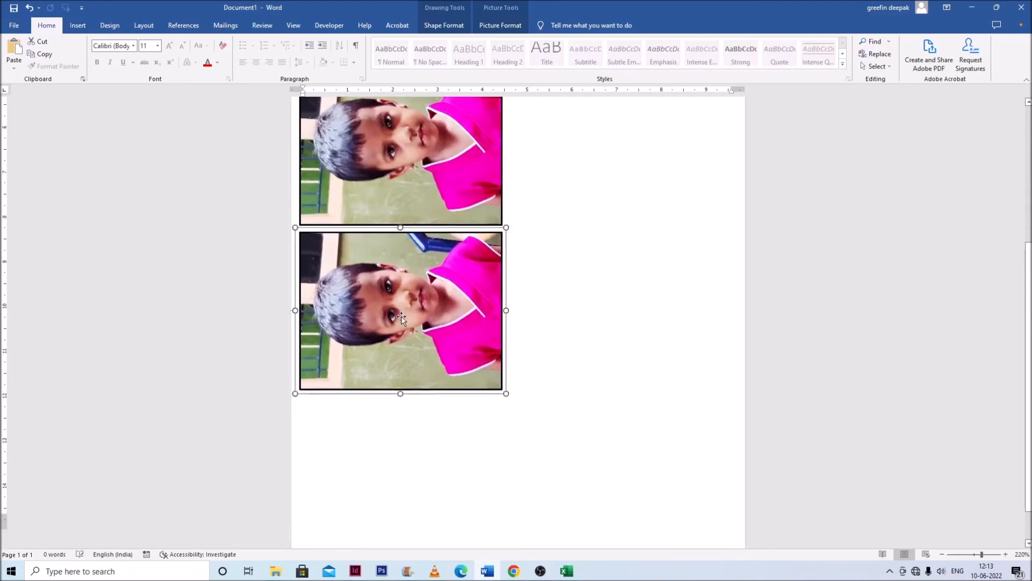
{"action": "scroll", "coordinate": [403, 312], "scroll_direction": "down", "scroll_amount": 1}
{"action": "left_click_drag", "start_coordinate": [413, 210], "coordinate": [414, 375]}
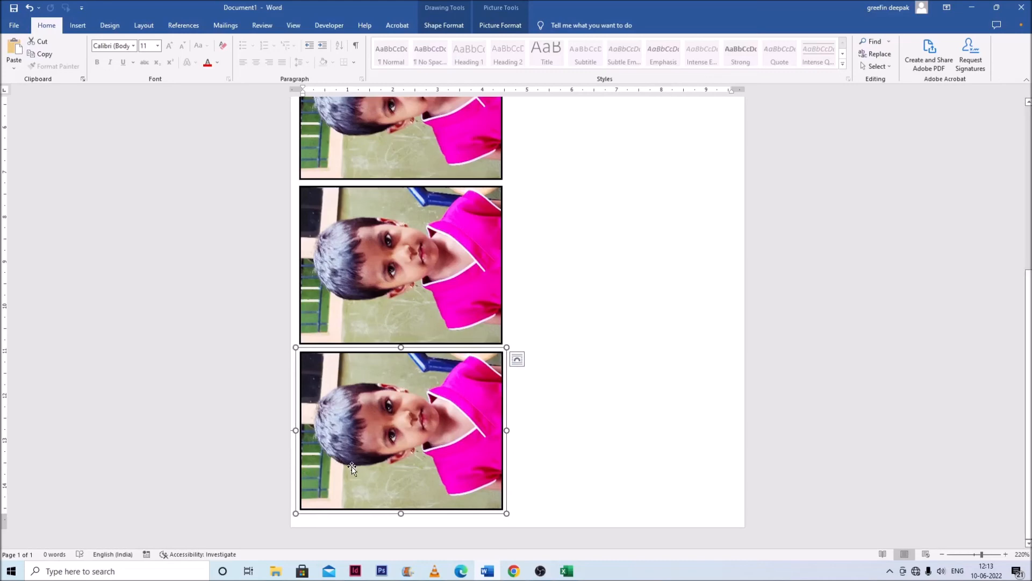
{"action": "left_click_drag", "start_coordinate": [353, 469], "coordinate": [352, 476]}
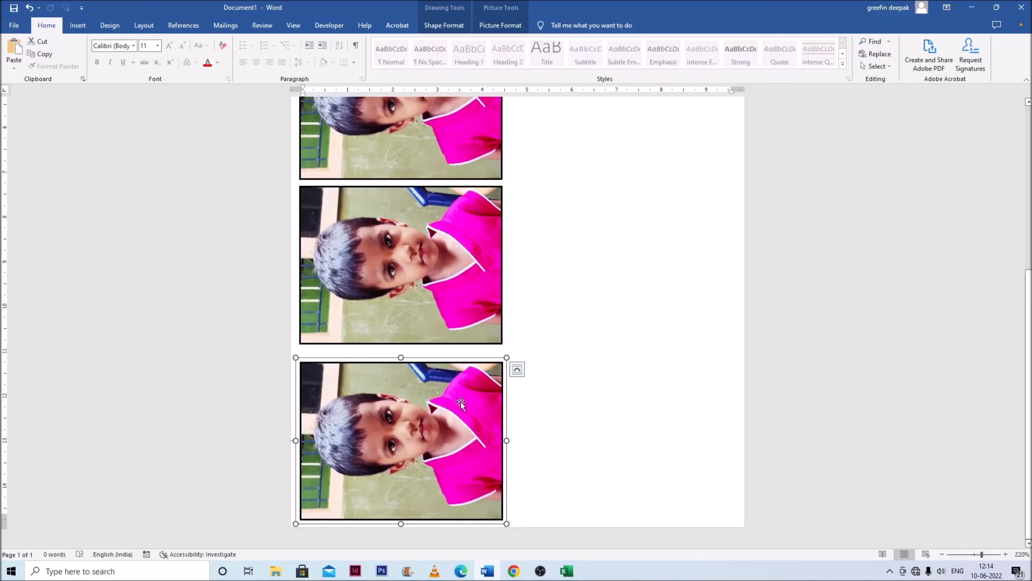
- Select all four portraits in the column, distribute them vertically, and deselect them
{"action": "scroll", "coordinate": [476, 494], "scroll_direction": "down", "scroll_amount": 6, "text": "ctrl"}
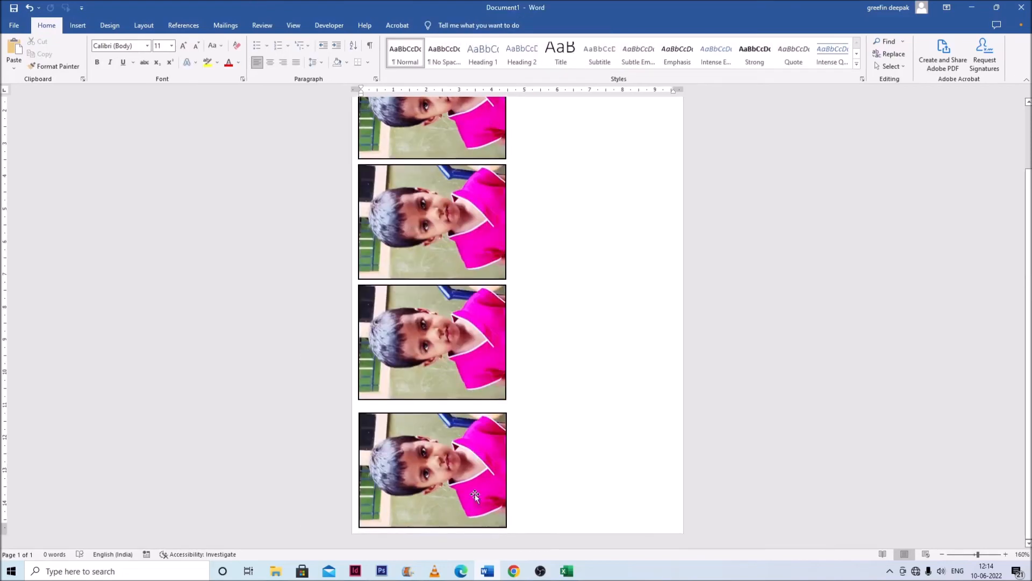
{"action": "left_click", "coordinate": [440, 475]}
{"action": "left_click", "coordinate": [440, 354], "text": "shift"}
{"action": "left_click", "coordinate": [444, 257], "text": "shift"}
{"action": "left_click", "coordinate": [446, 152], "text": "shift"}
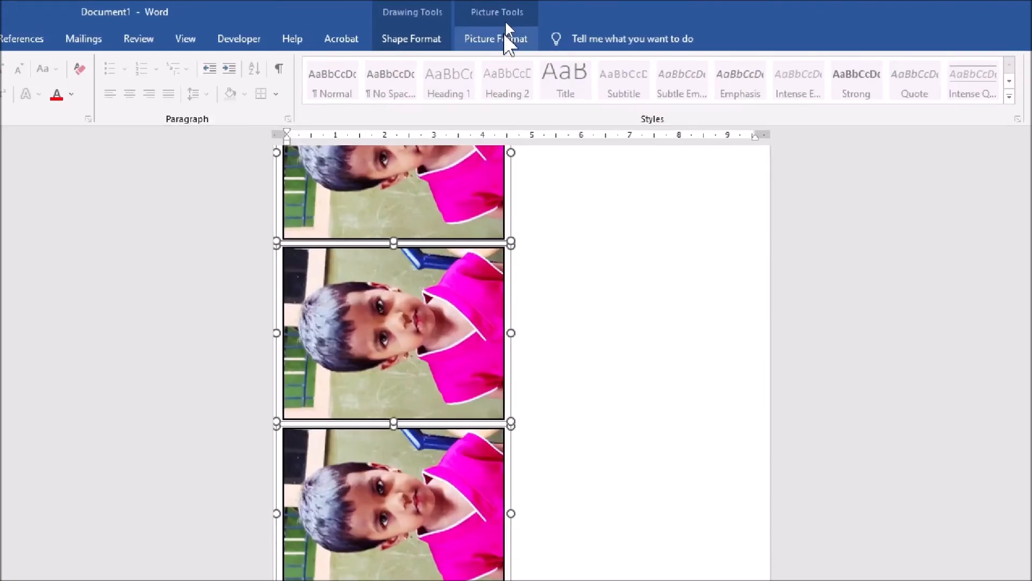
{"action": "left_click", "coordinate": [506, 27]}
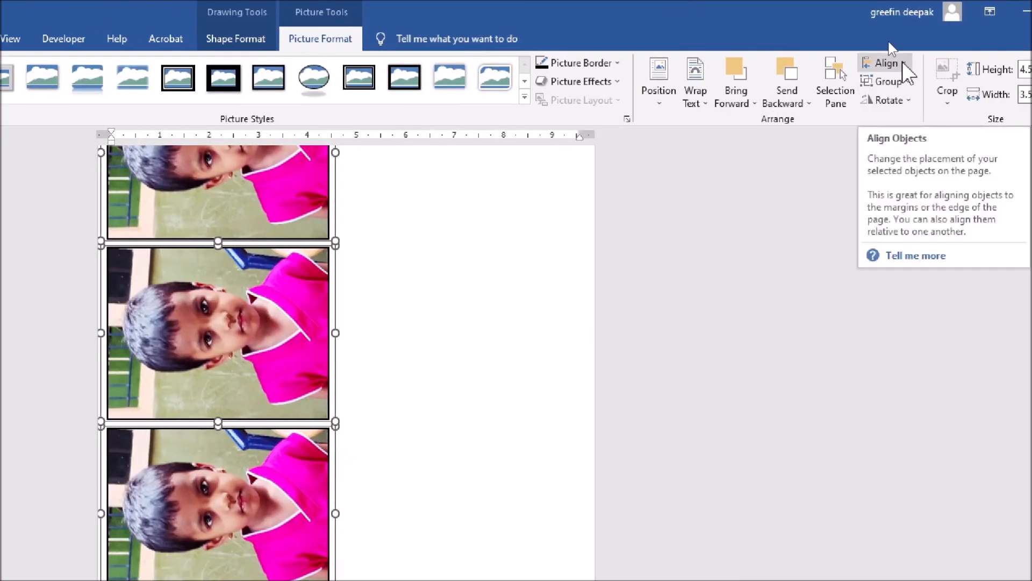
{"action": "left_click", "coordinate": [899, 63]}
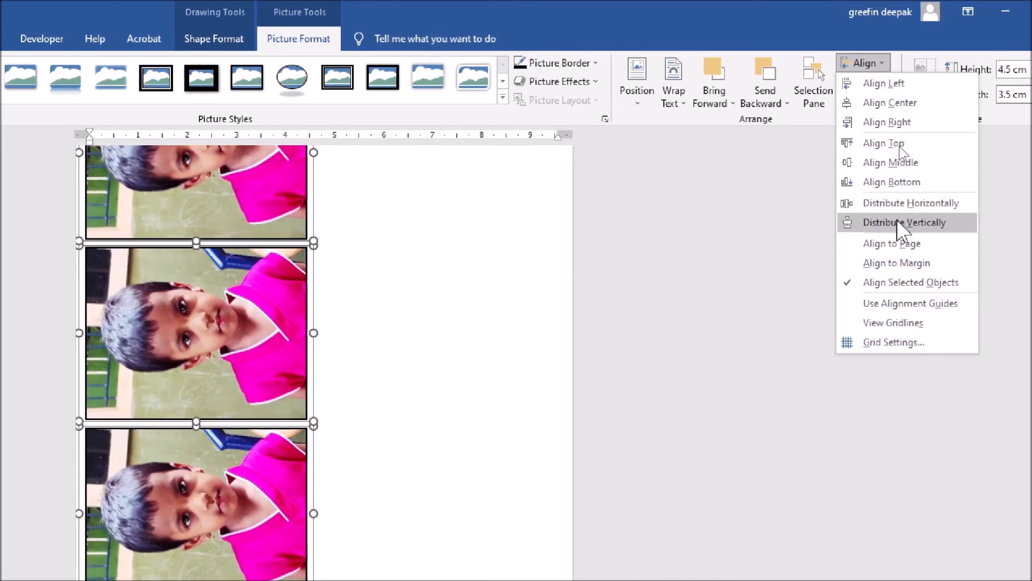
{"action": "left_click", "coordinate": [898, 221]}
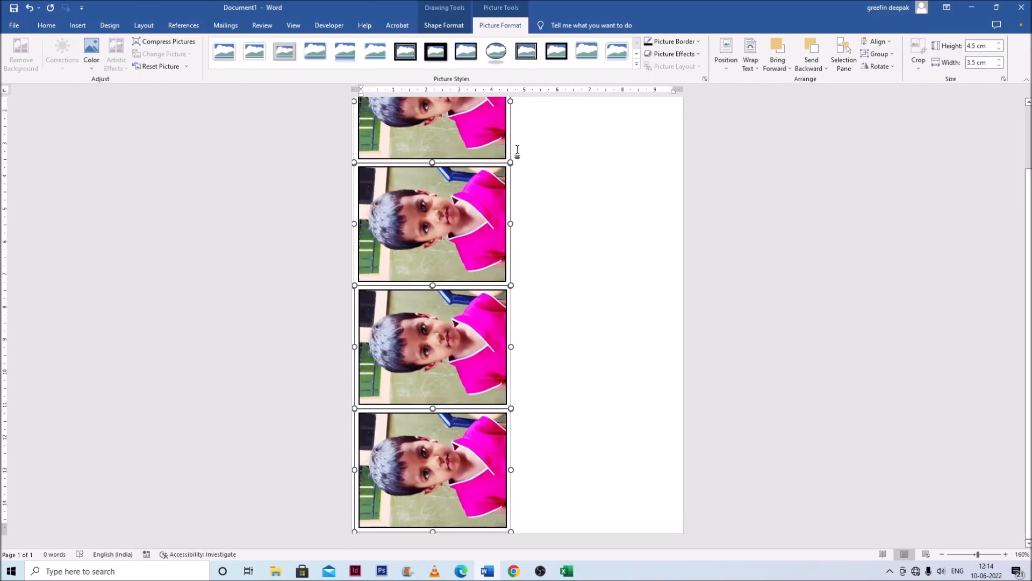
{"action": "left_click", "coordinate": [538, 344]}
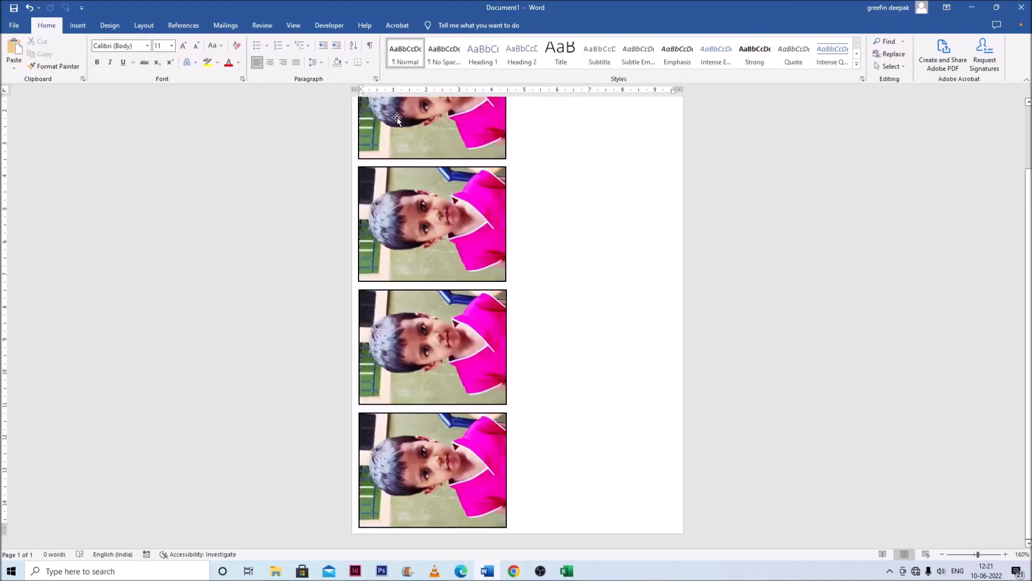
- Copy the whole column of four portraits to the right half of the page to form a second column
{"action": "left_click", "coordinate": [397, 117]}
{"action": "left_click", "coordinate": [392, 213], "text": "shift"}
{"action": "left_click", "coordinate": [410, 384], "text": "shift"}
{"action": "left_click", "coordinate": [405, 453], "text": "shift"}
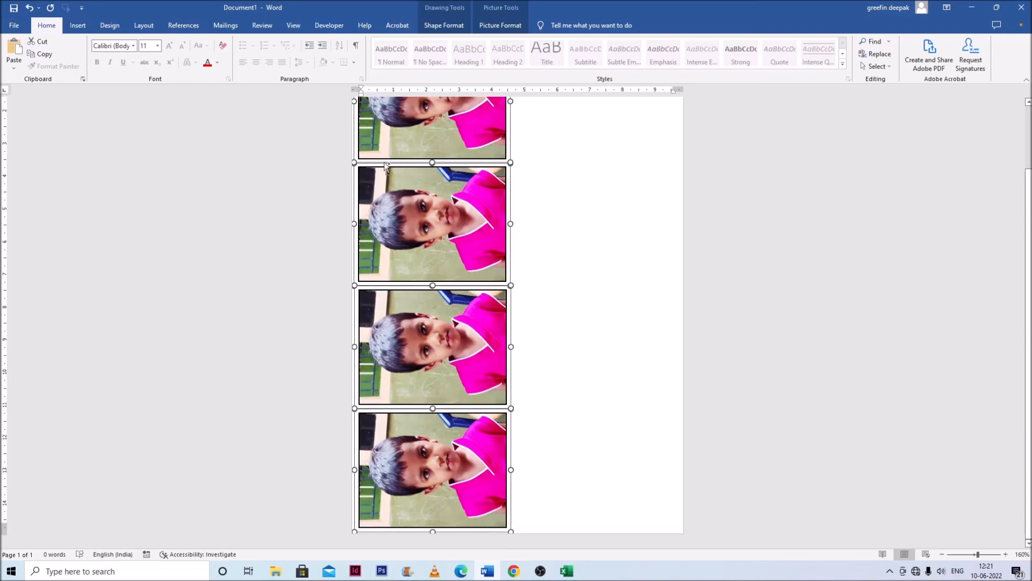
{"action": "left_click_drag", "start_coordinate": [363, 134], "coordinate": [522, 150]}
{"action": "scroll", "coordinate": [556, 134], "scroll_direction": "up", "scroll_amount": 1}
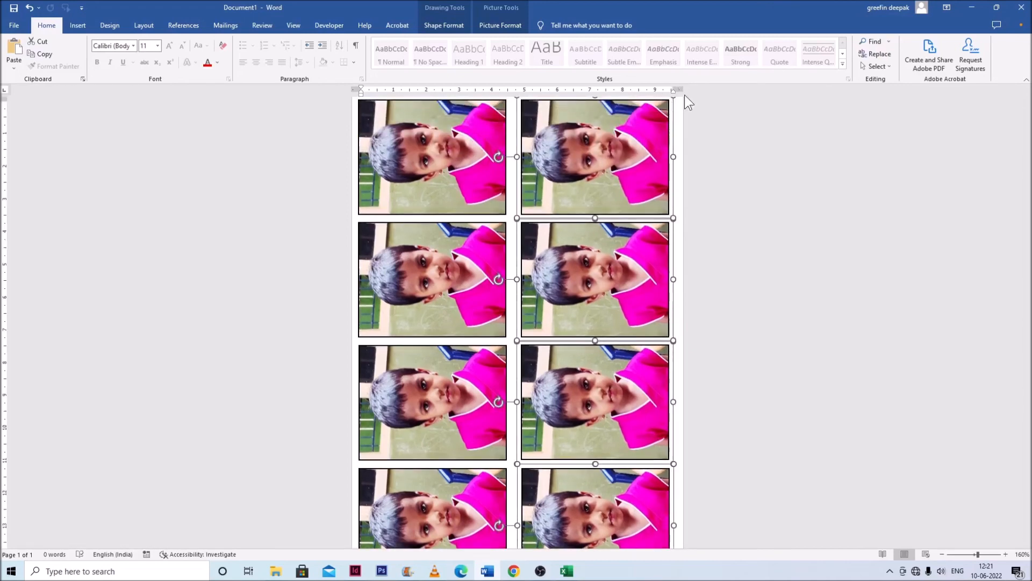
{"action": "scroll", "coordinate": [699, 107], "scroll_direction": "up", "scroll_amount": 1}
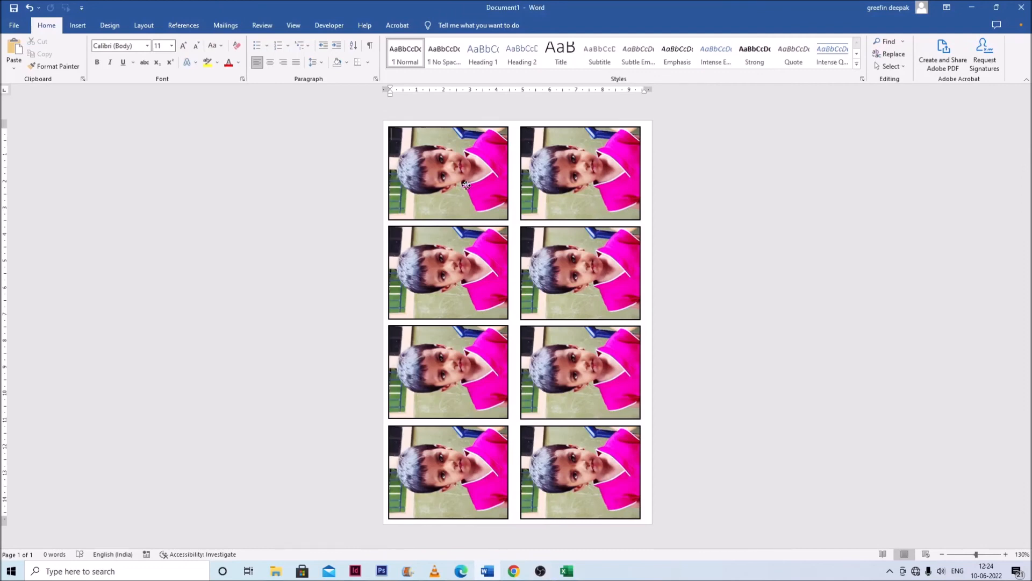
- Nudge the four portraits of the left column slightly to the right to narrow the gap between the columns, and deselect them
{"action": "left_click", "coordinate": [466, 187]}
{"action": "left_click", "coordinate": [465, 271], "text": "ctrl"}
{"action": "left_click", "coordinate": [465, 361], "text": "ctrl"}
{"action": "left_click", "coordinate": [460, 466], "text": "ctrl"}
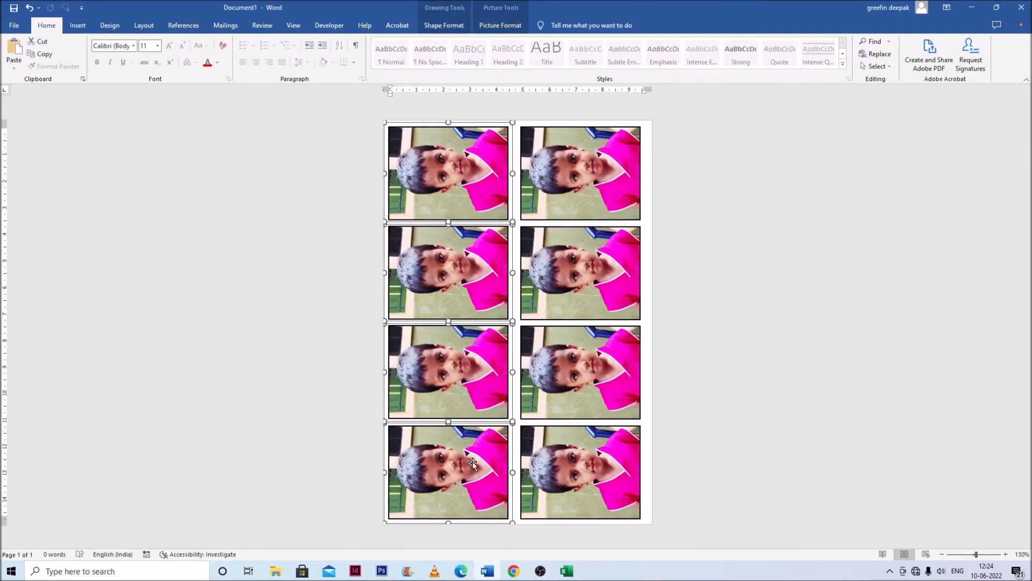
{"action": "key", "text": "ctrl+Right"}
{"action": "key", "text": "ctrl+Right"}
{"action": "key", "text": "ctrl+Right"}
{"action": "key", "text": "ctrl+Right"}
{"action": "key", "text": "ctrl+Right"}
{"action": "key", "text": "ctrl+Right"}
{"action": "key", "text": "ctrl+Right"}
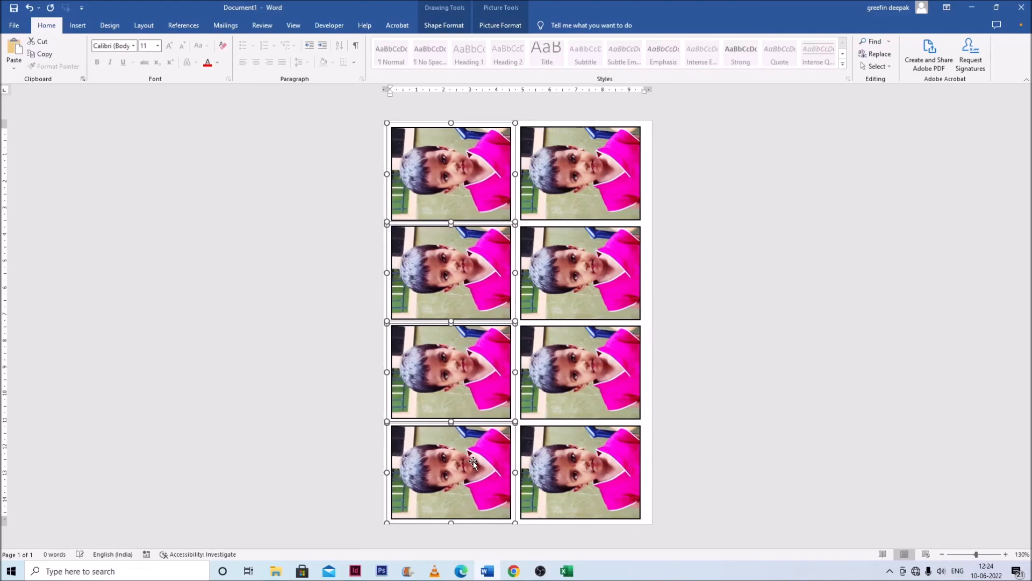
{"action": "key", "text": "ctrl+Right"}
{"action": "key", "text": "ctrl+Right"}
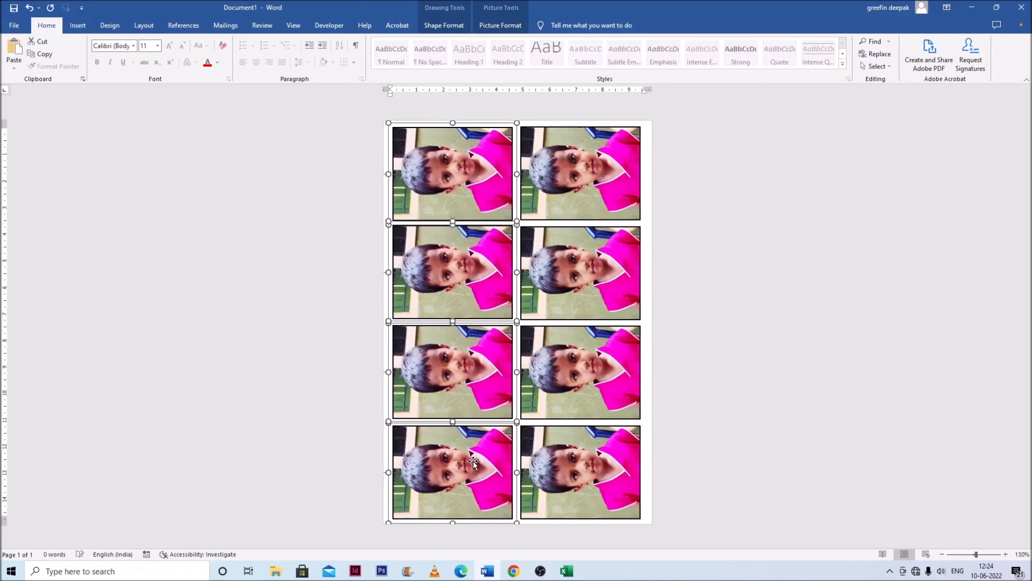
{"action": "left_click", "coordinate": [760, 302]}
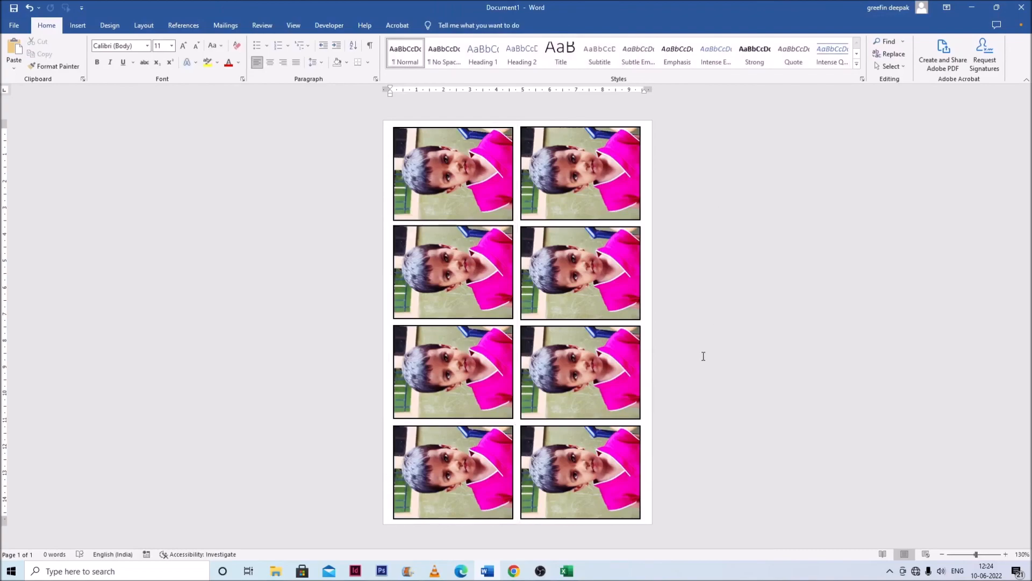
- Try paper type Photo Paper Glossy and quality High in the printer properties for this page, and discard the changes
{"action": "key", "text": "ctrl+p"}
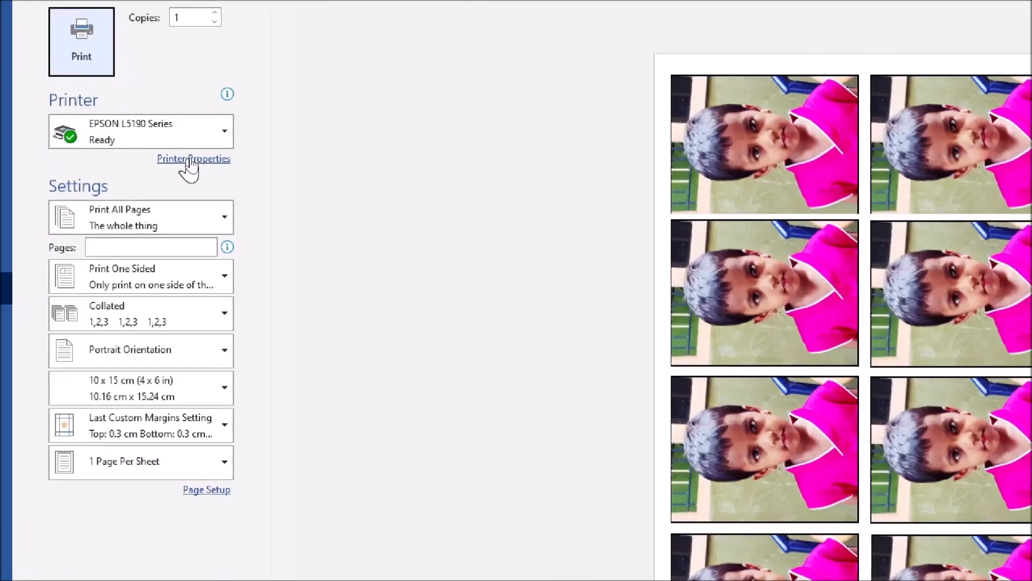
{"action": "left_click", "coordinate": [195, 158]}
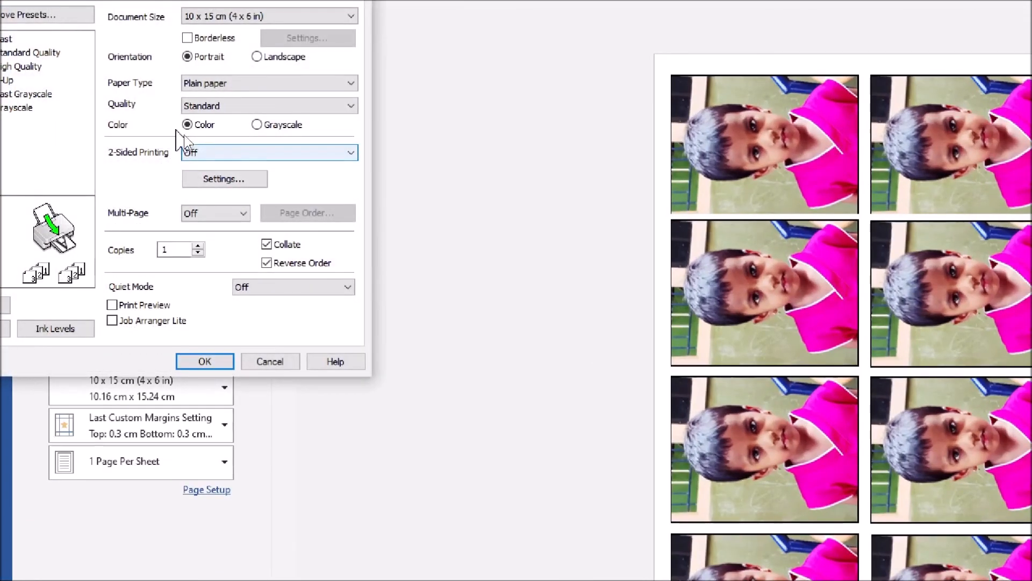
{"action": "left_click", "coordinate": [231, 84]}
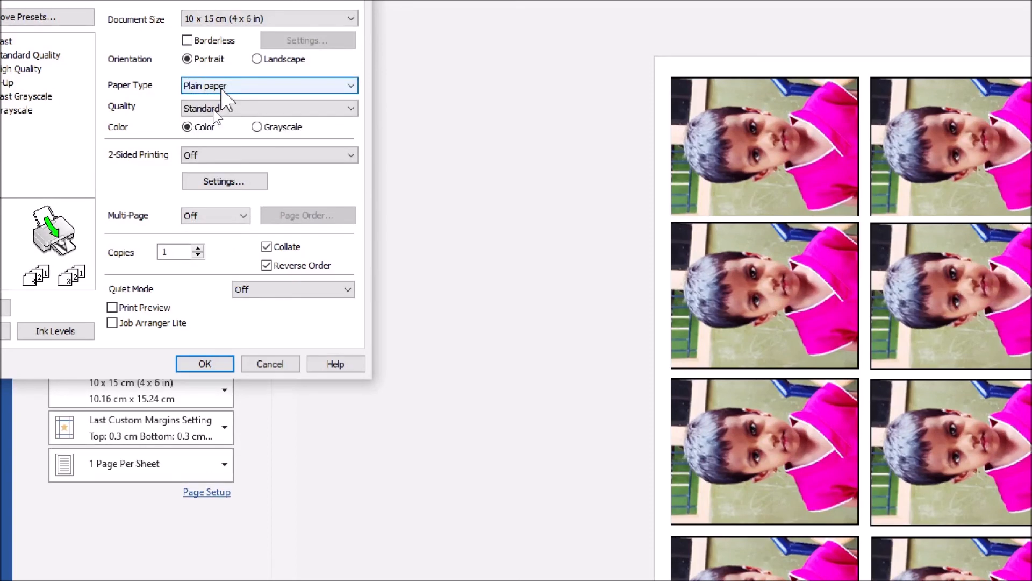
{"action": "left_click", "coordinate": [222, 87]}
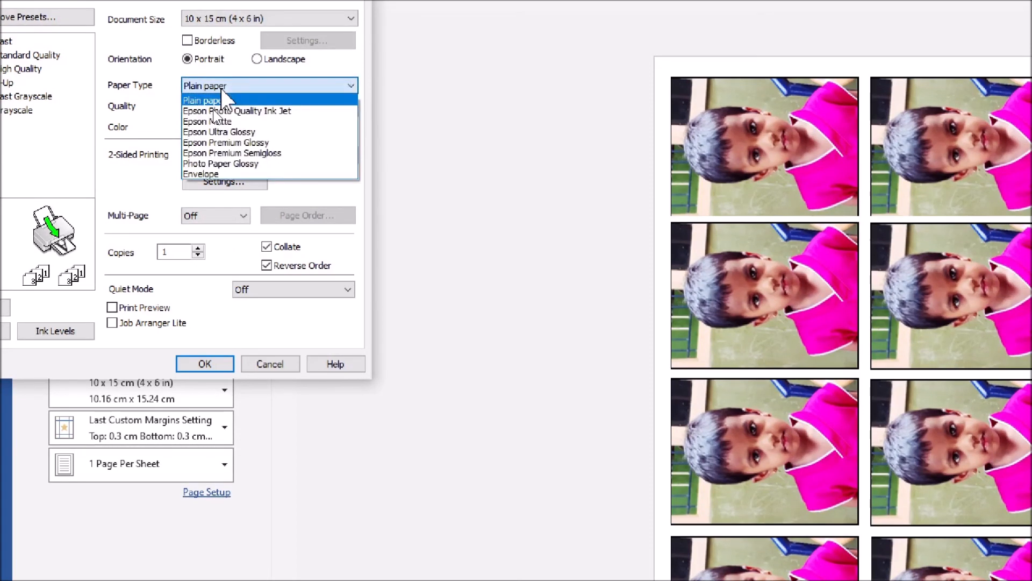
{"action": "left_click", "coordinate": [237, 163]}
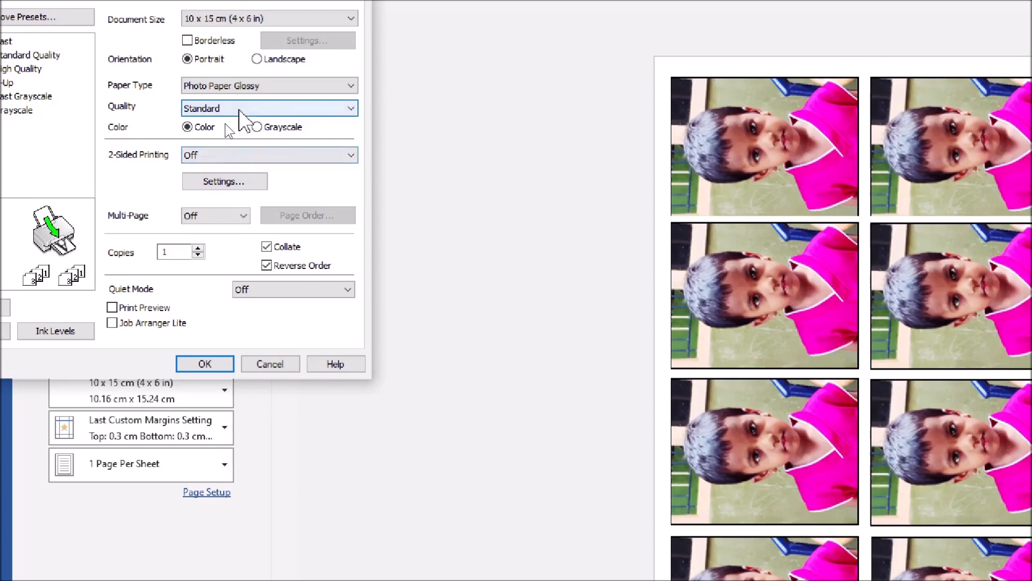
{"action": "left_click", "coordinate": [237, 109]}
{"action": "left_click", "coordinate": [212, 146]}
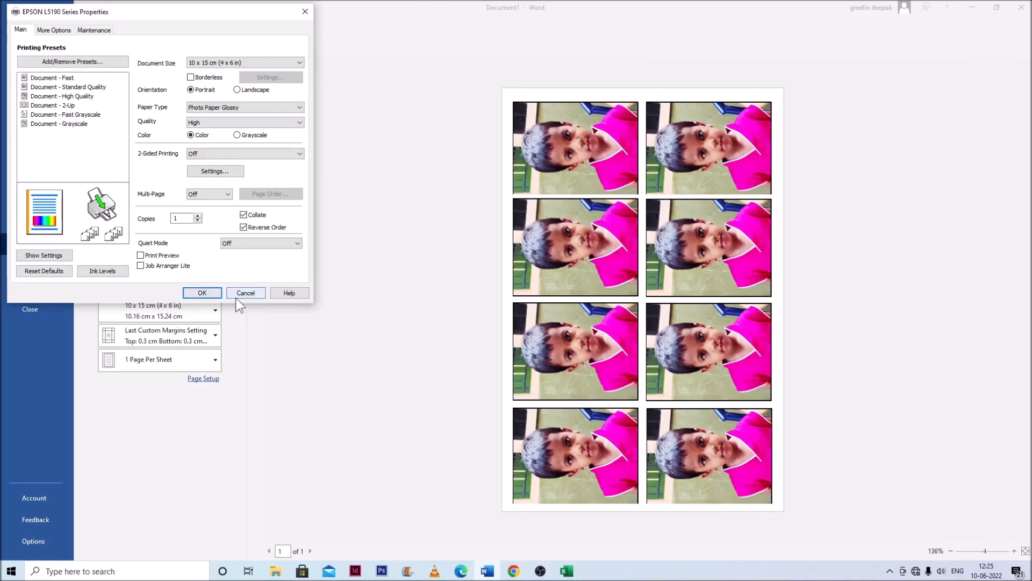
{"action": "left_click", "coordinate": [249, 295]}
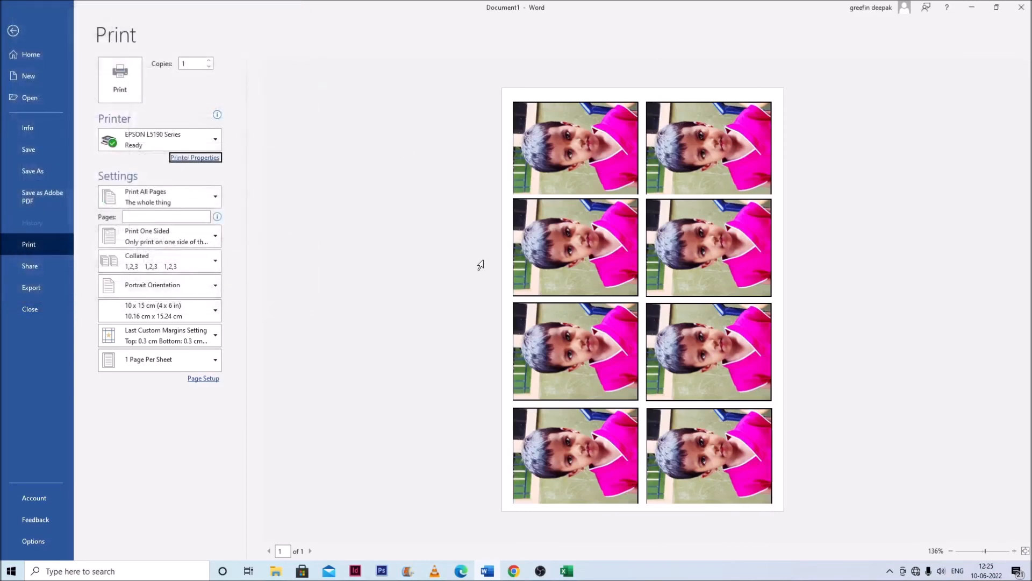